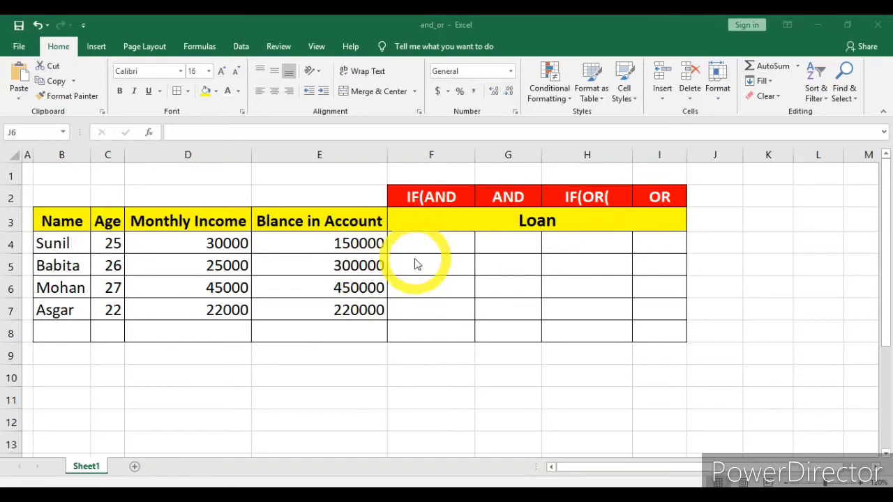
- In cell F4, begin an IF formula with a nested AND whose first condition is C4>=20
left_click(406, 244)
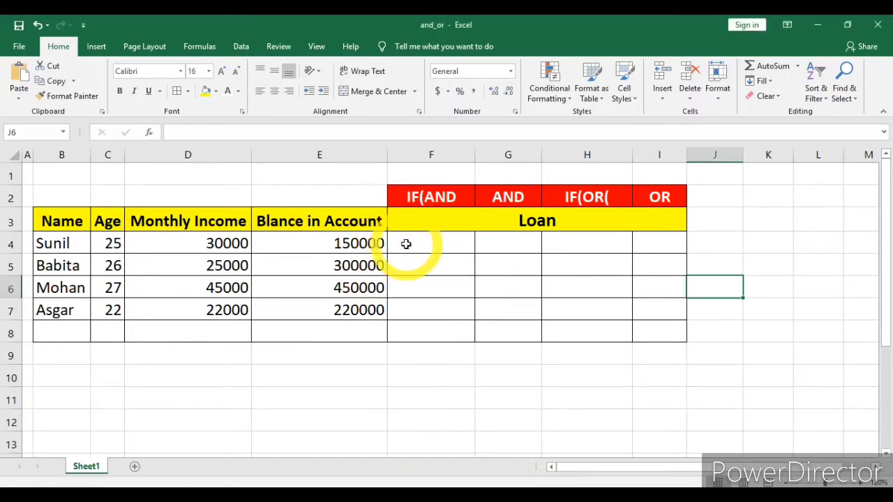
left_click(406, 244)
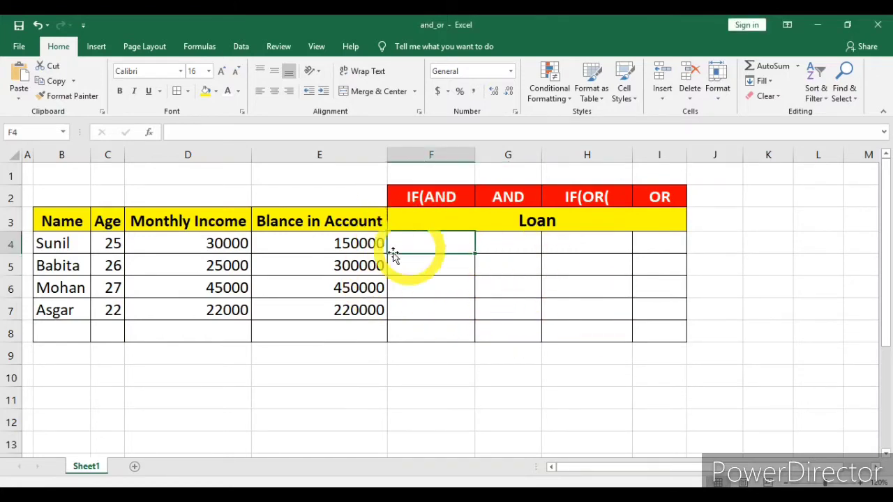
type("=")
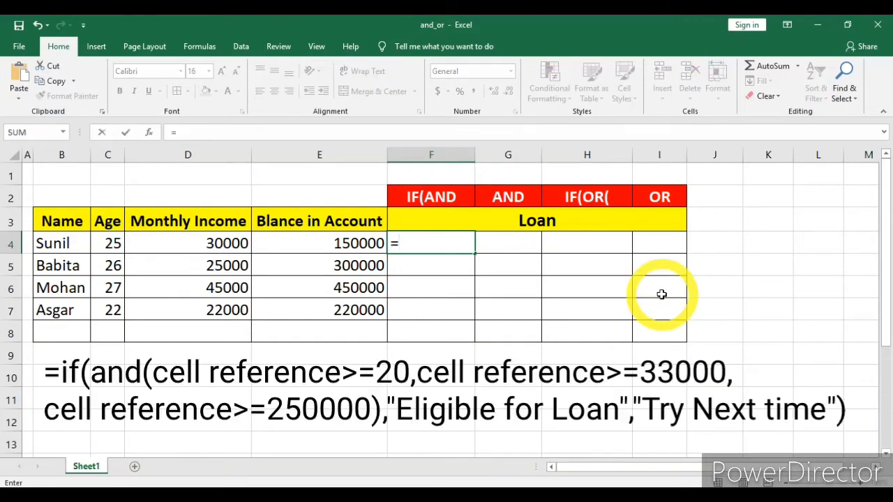
type("i")
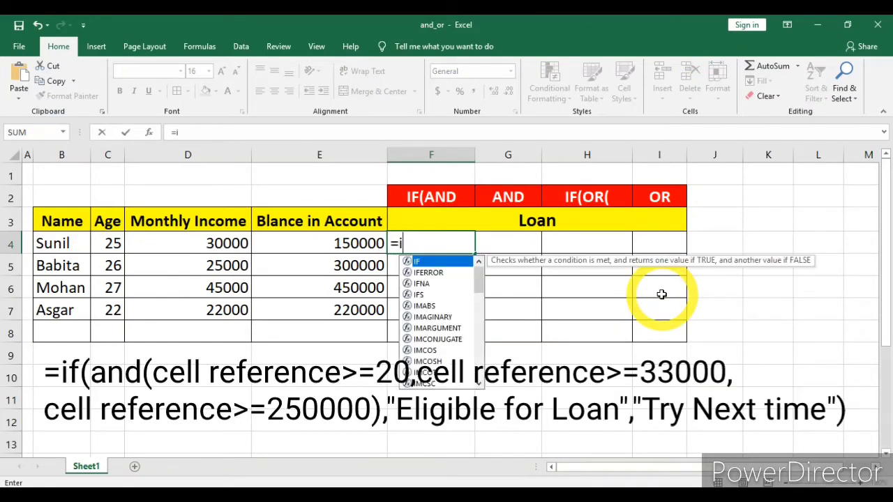
type("f(")
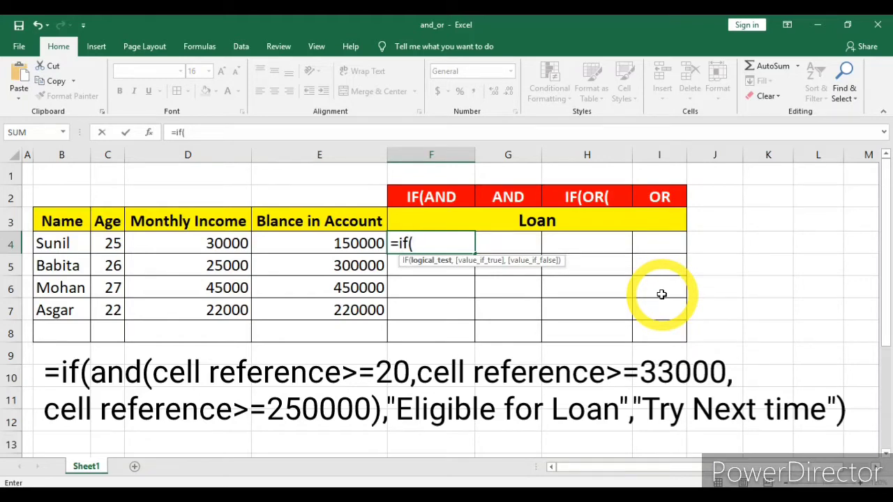
type("and")
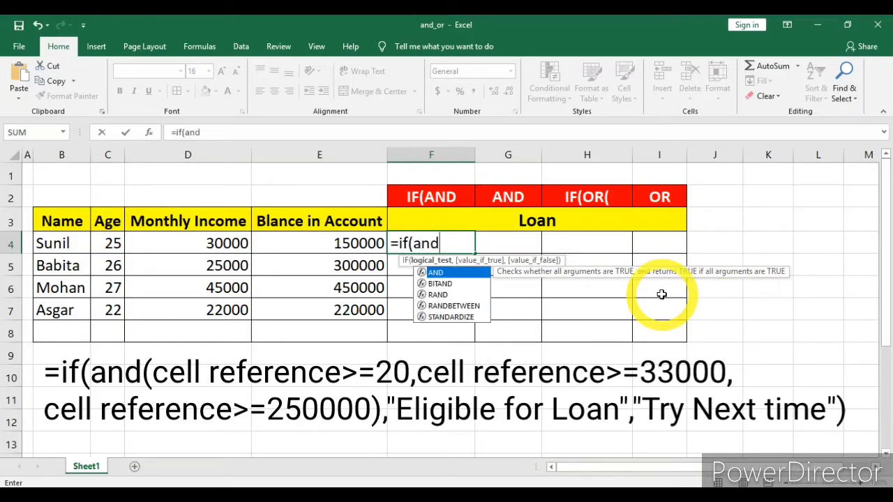
type("(")
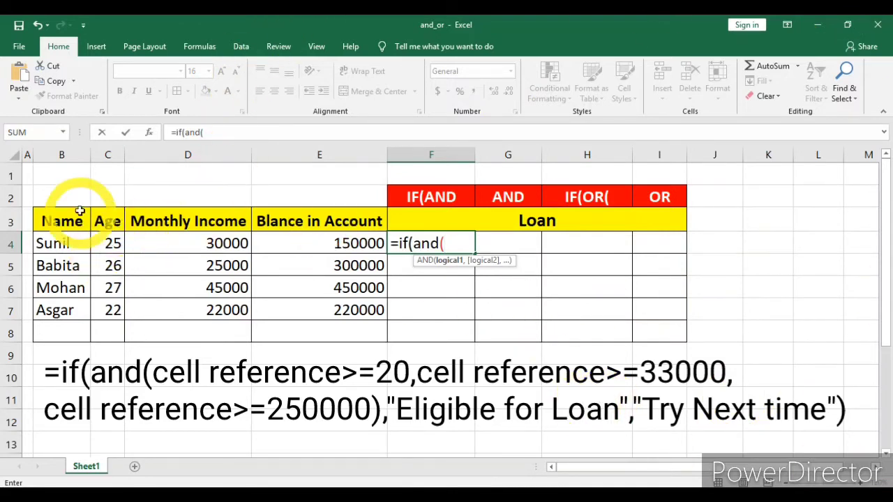
left_click(111, 243)
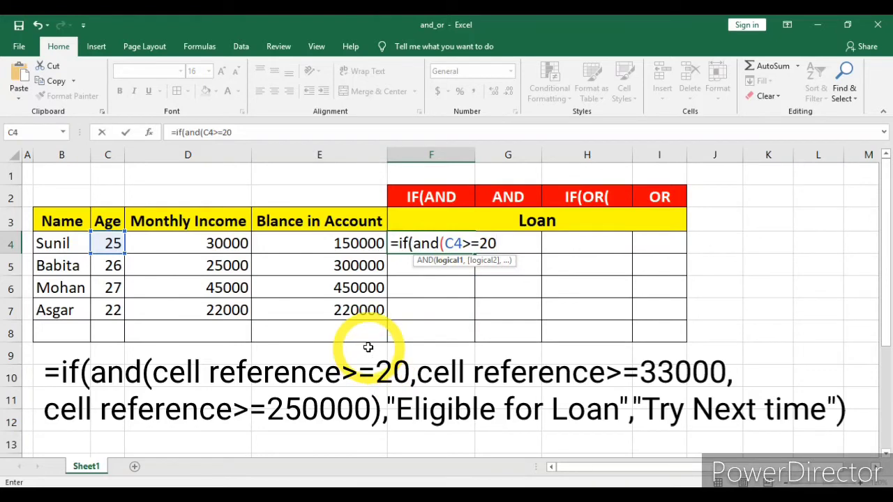
- Add the conditions D4>=33000 and E4>=250000 to the nested AND in F4 and close its parenthesis
type(",")
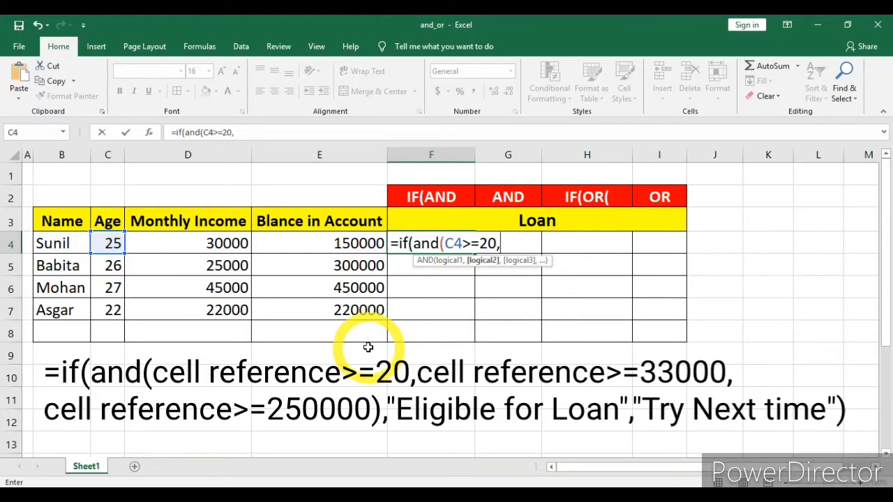
left_click(201, 246)
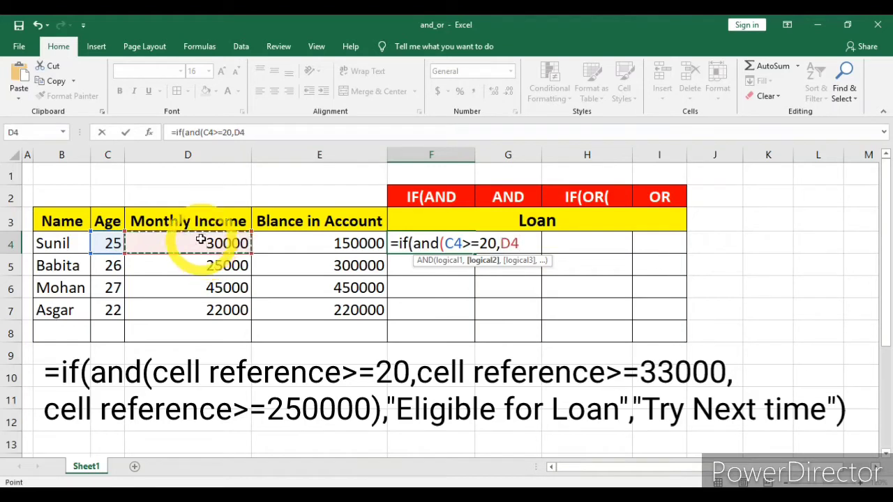
type(">=33000")
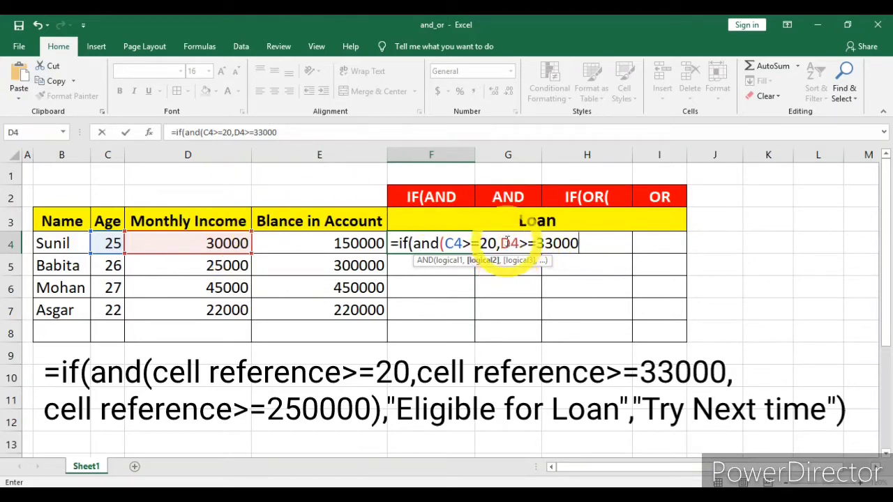
type(",")
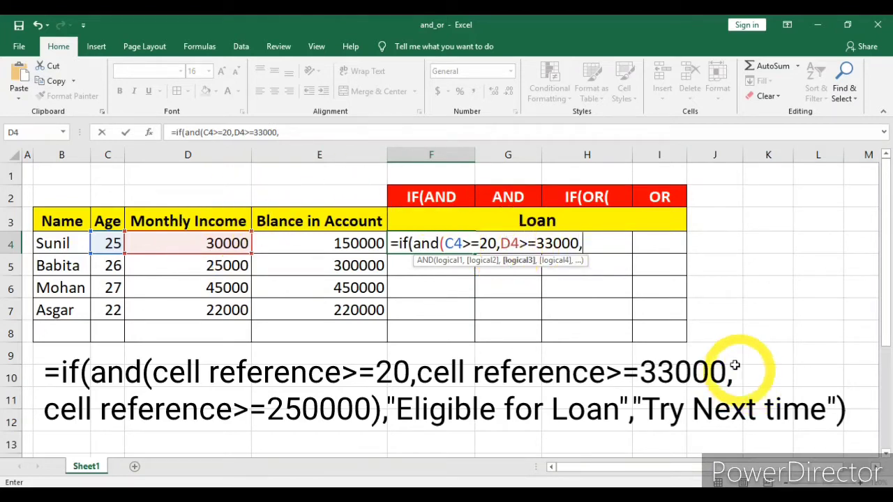
left_click(343, 243)
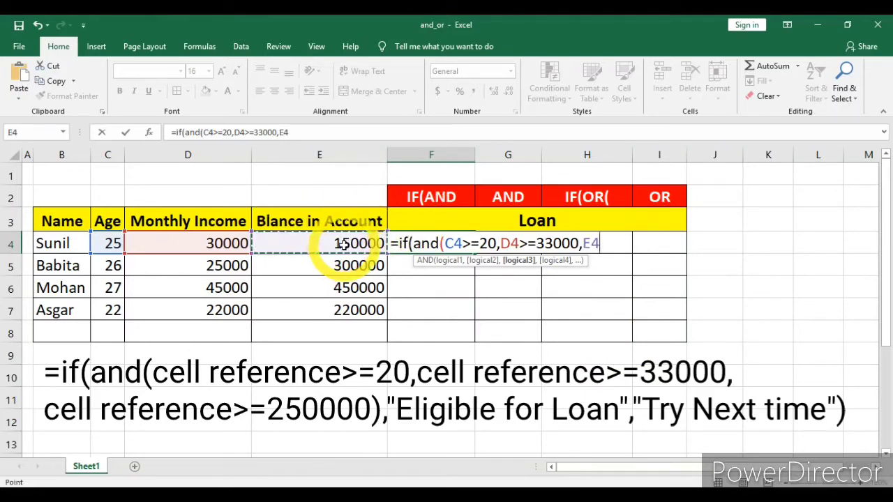
type(">")
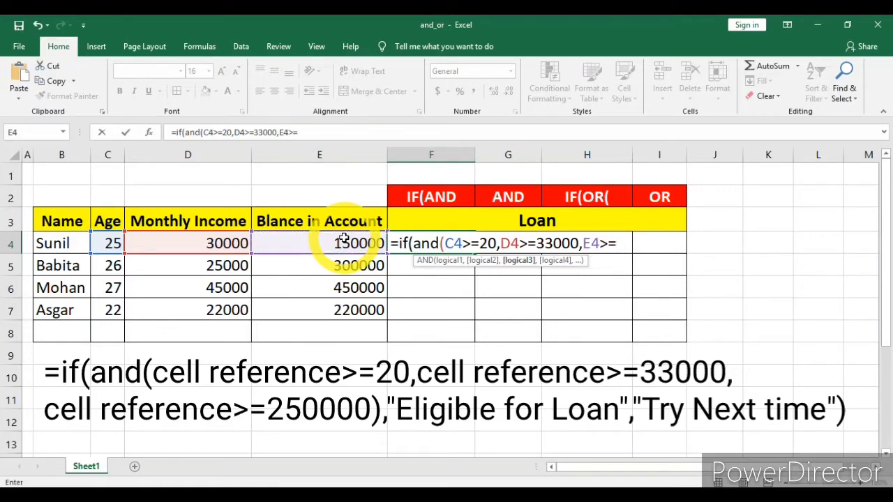
type("=250000")
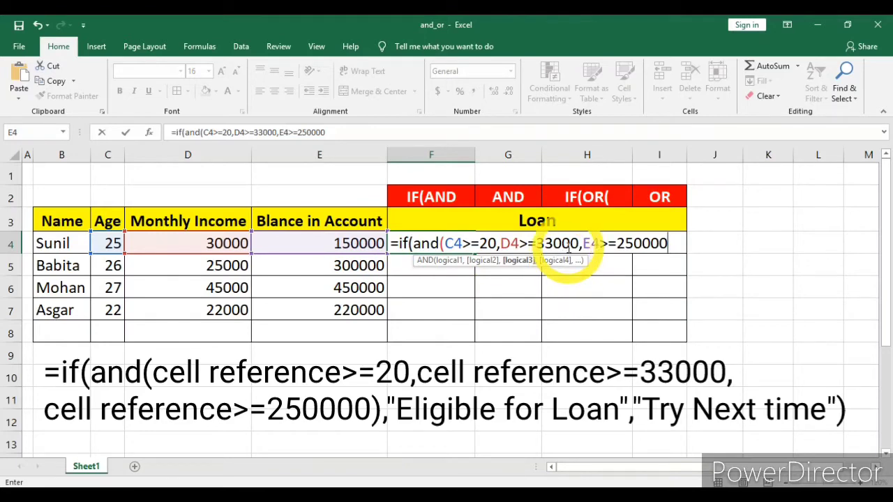
type(")")
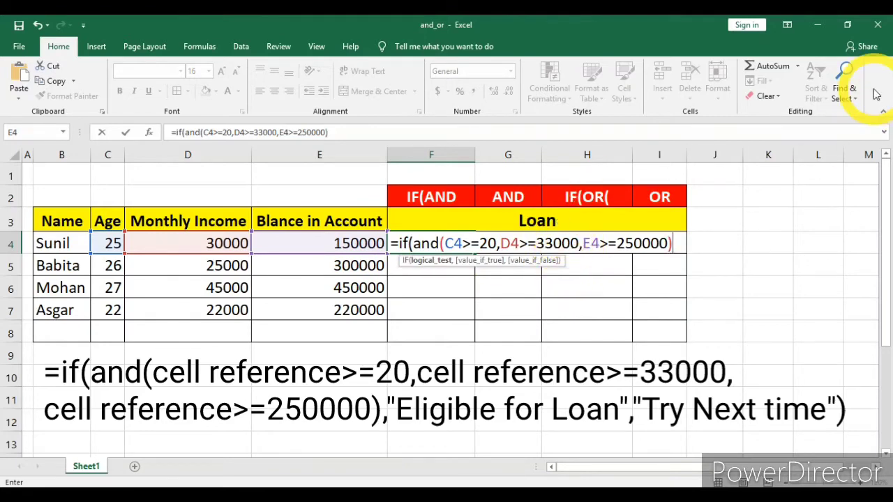
- Complete the F4 formula with "Eligible For Loan" as the true result and "Try Next Time" as the false result
type(",\"Eligible For Loan")
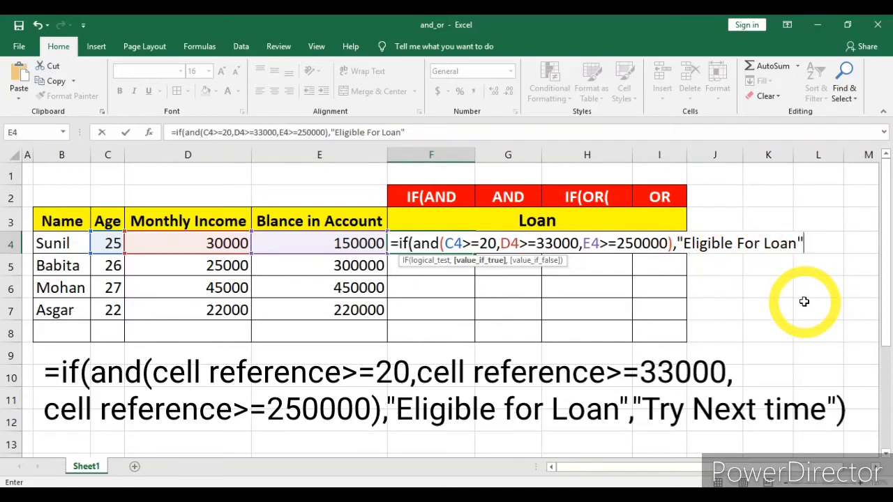
type(",\"Try Next")
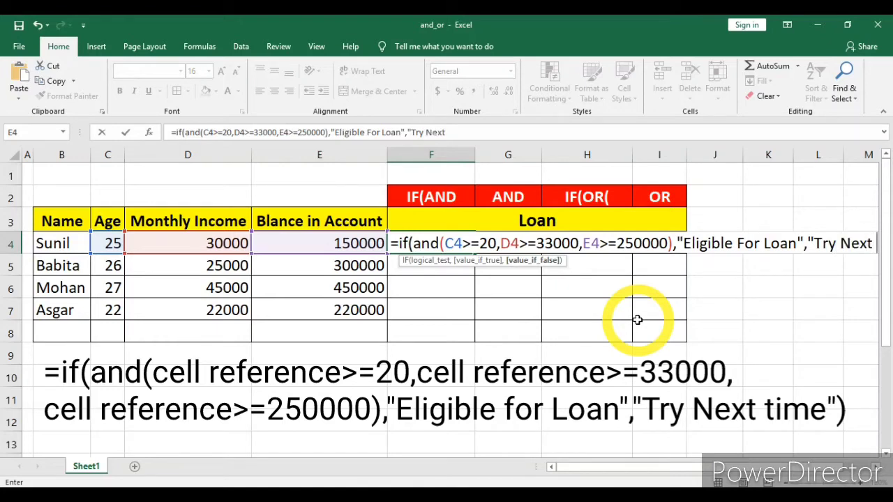
type("Time\"")
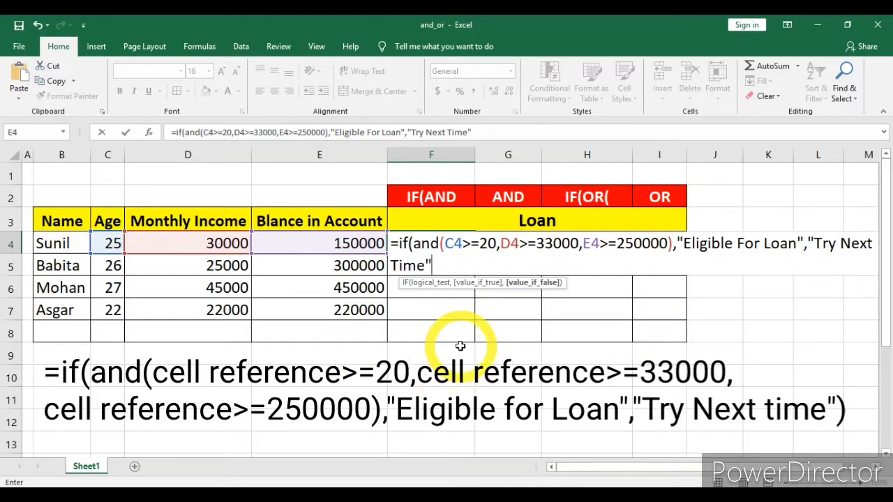
type(")")
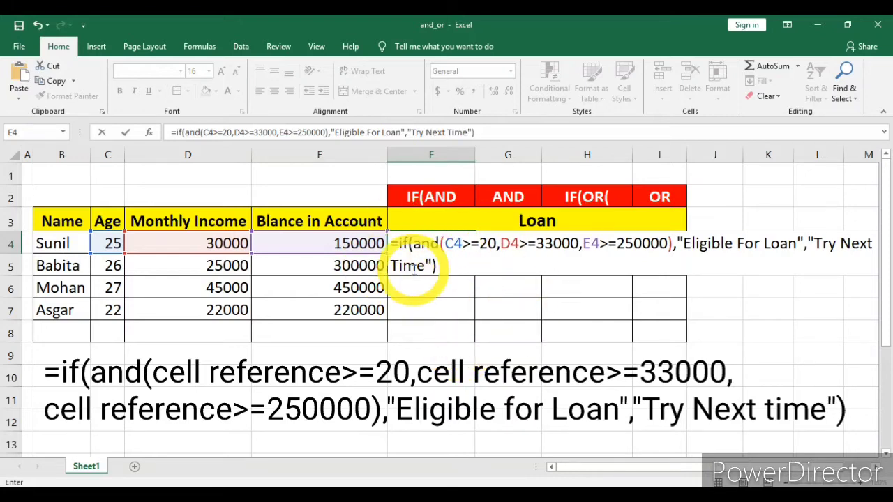
key("Return")
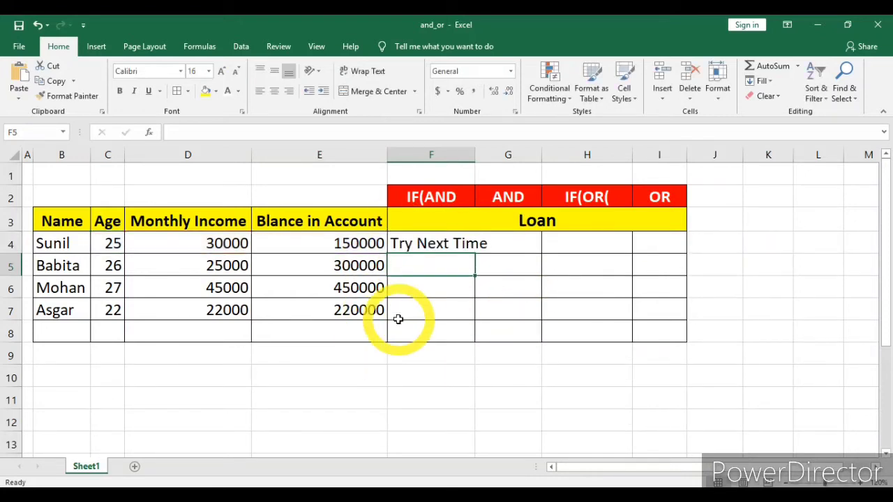
- Fill the F4 formula down through F7 and autofit column F to its contents
double_click(475, 151)
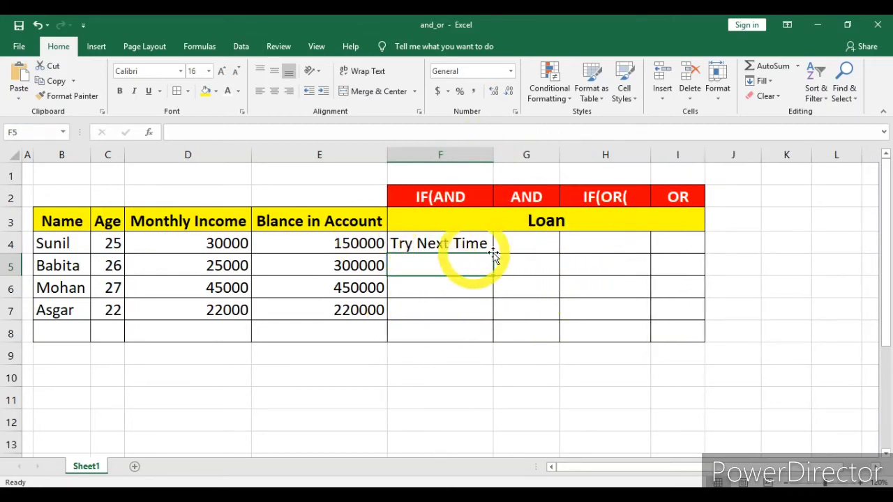
left_click(434, 244)
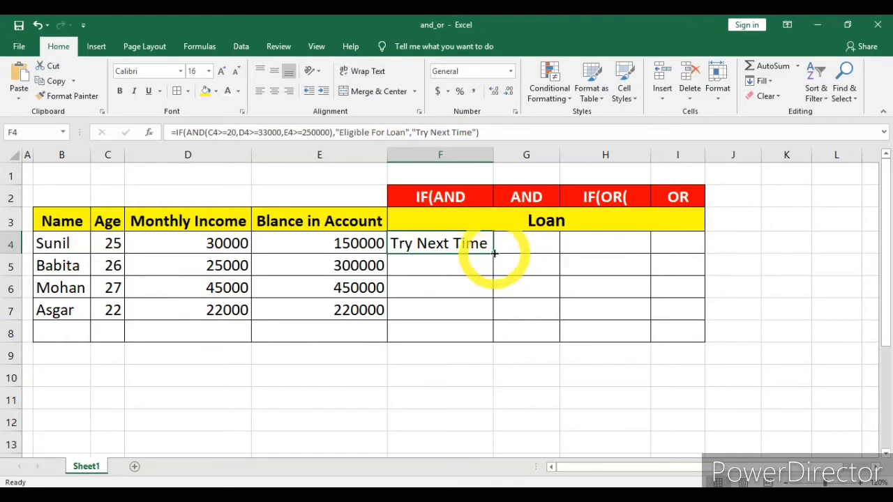
left_click_drag(492, 254, 492, 317)
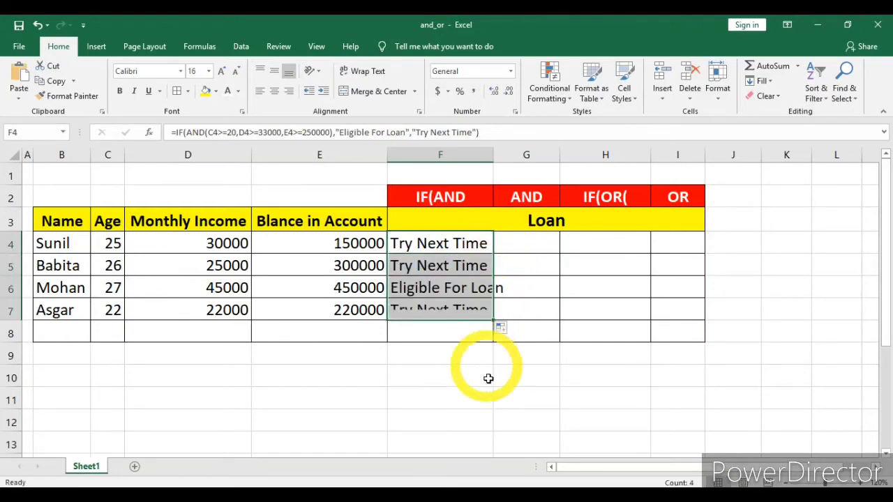
double_click(493, 155)
left_click(494, 155)
left_click(534, 396)
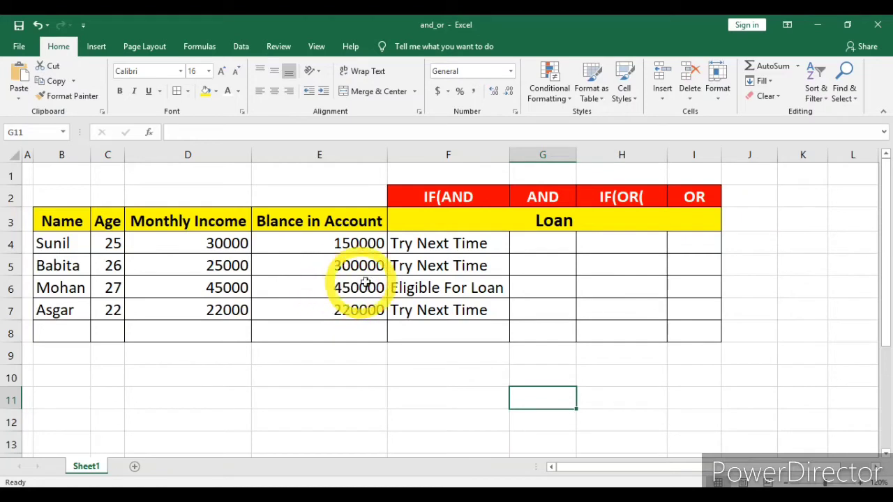
- Update row 7 with age 25, monthly income 35000 and account balance 350000
left_click(108, 313)
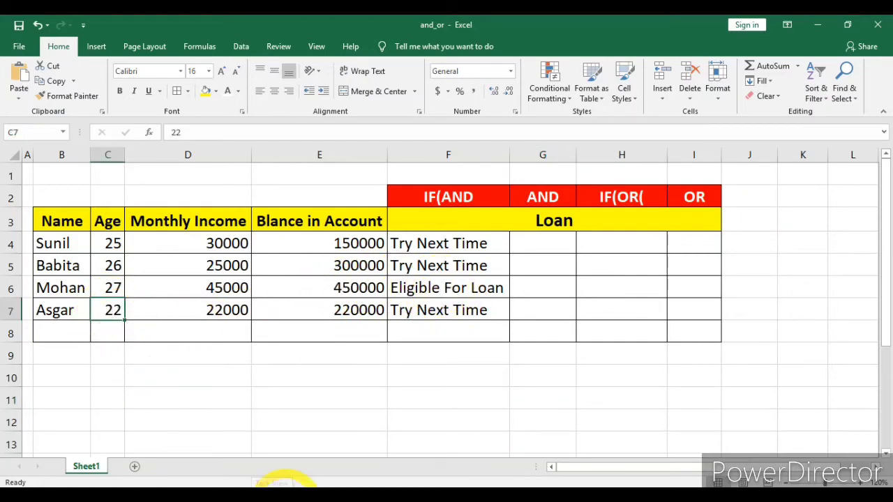
type("25")
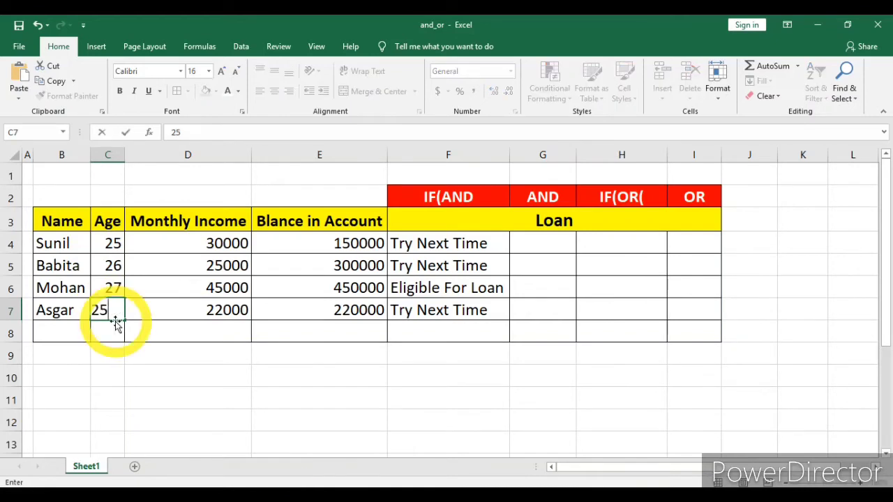
key("Tab")
type("35")
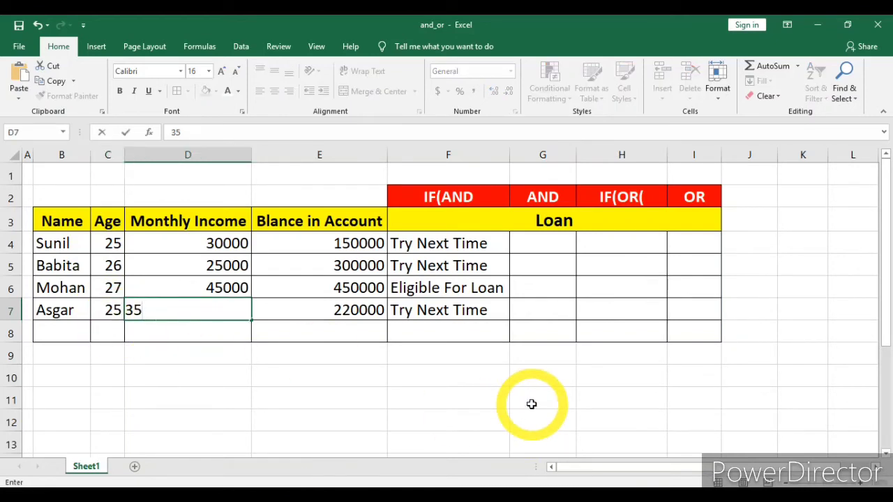
type("000")
key("Tab")
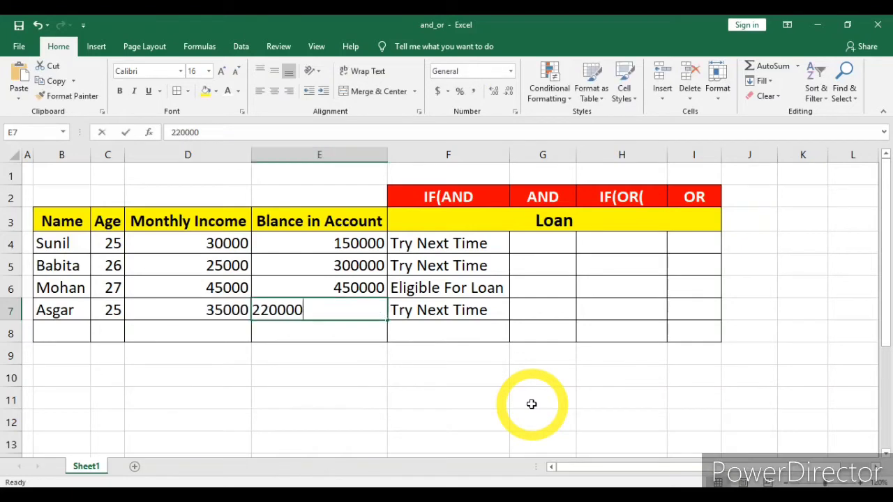
type("35")
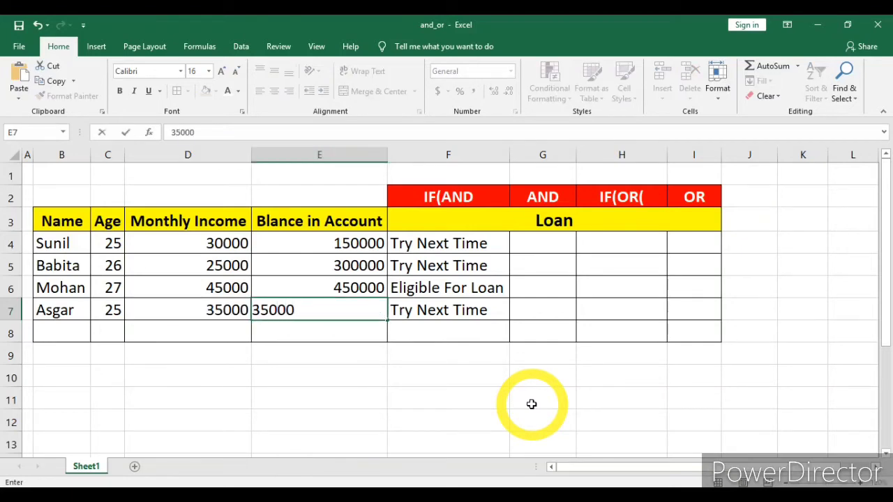
type("0000")
key("Tab")
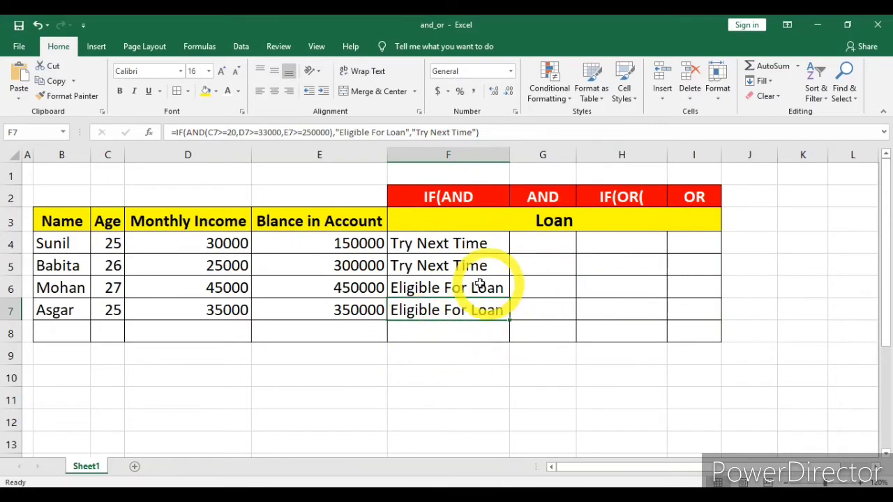
- Begin an AND formula in G4 with the age condition C4>=20 as its first argument
left_click(536, 247)
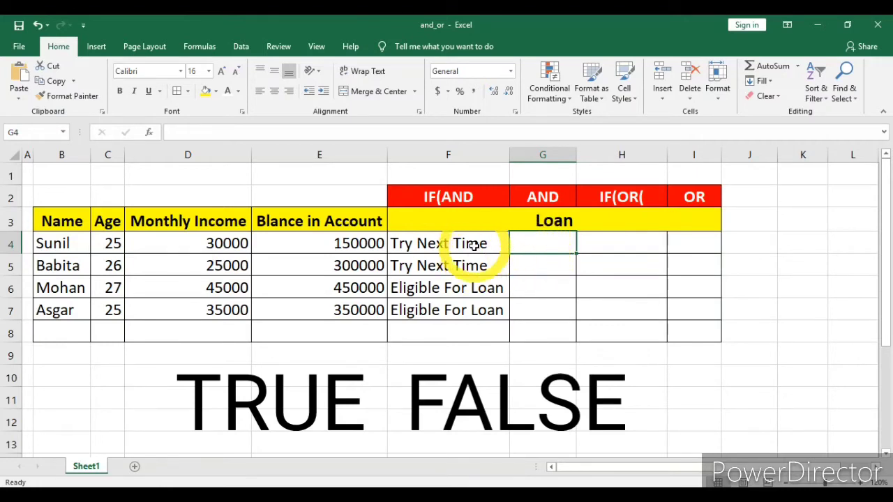
type("=")
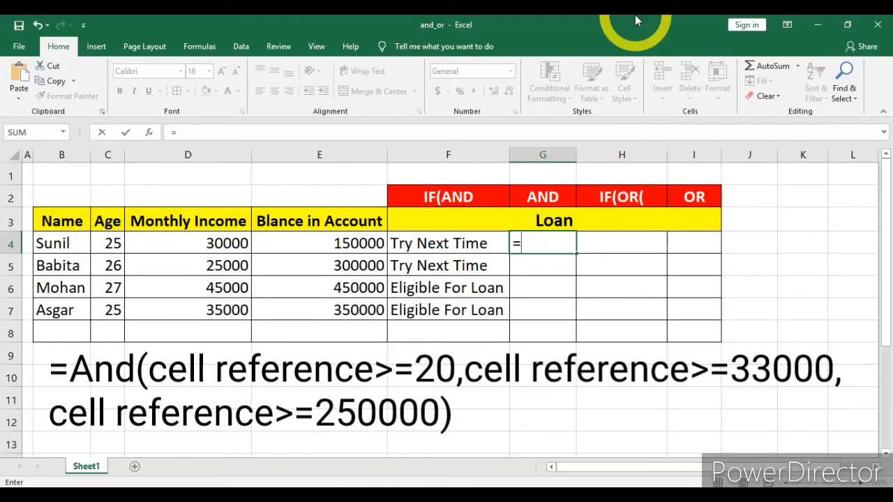
type("and(")
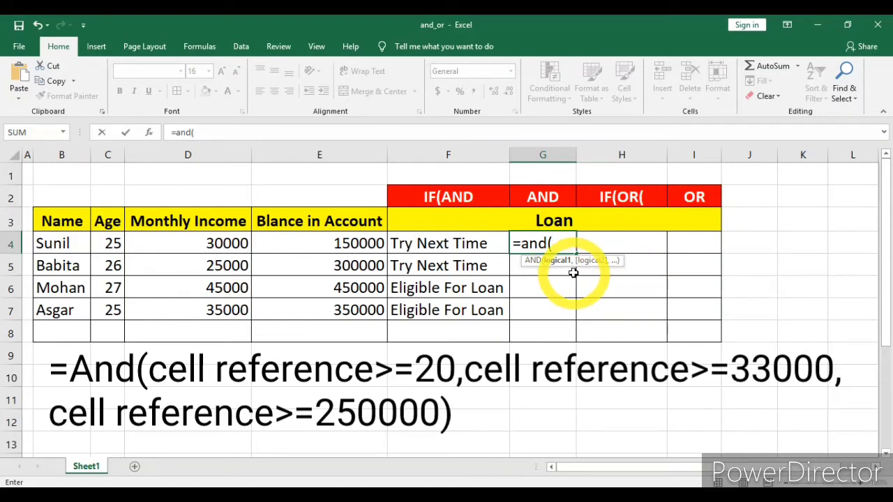
left_click(113, 243)
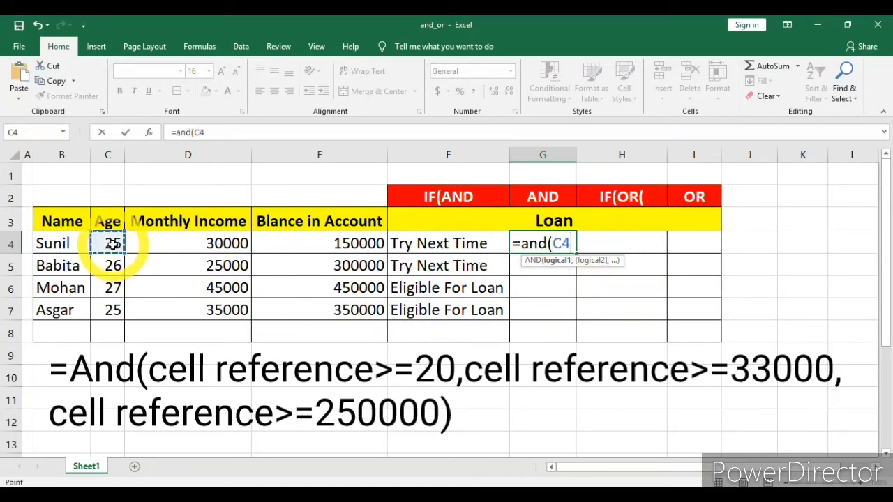
type(">=20")
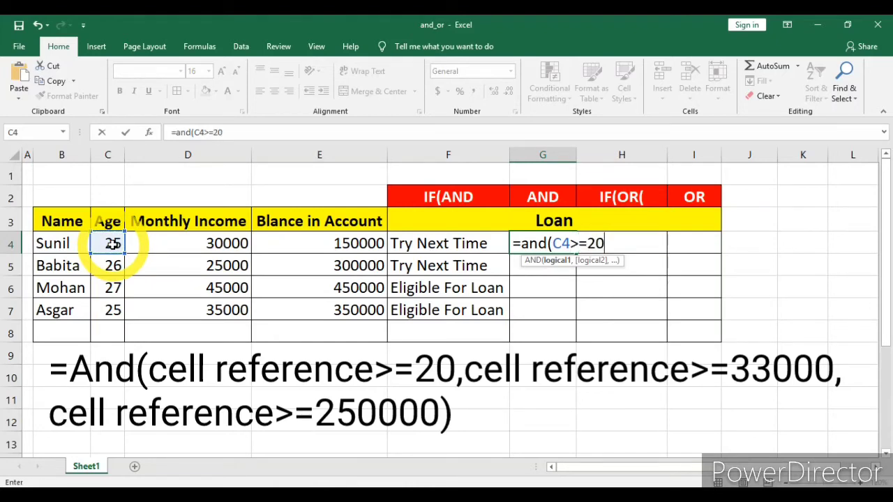
type(",")
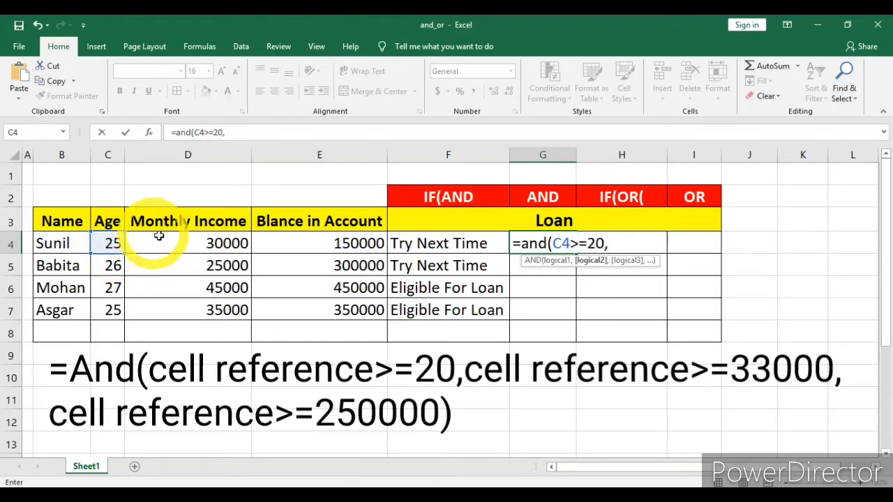
- Complete the G4 AND formula with D4>=33000 and E4>=250000, and fill it down through G7
left_click(216, 241)
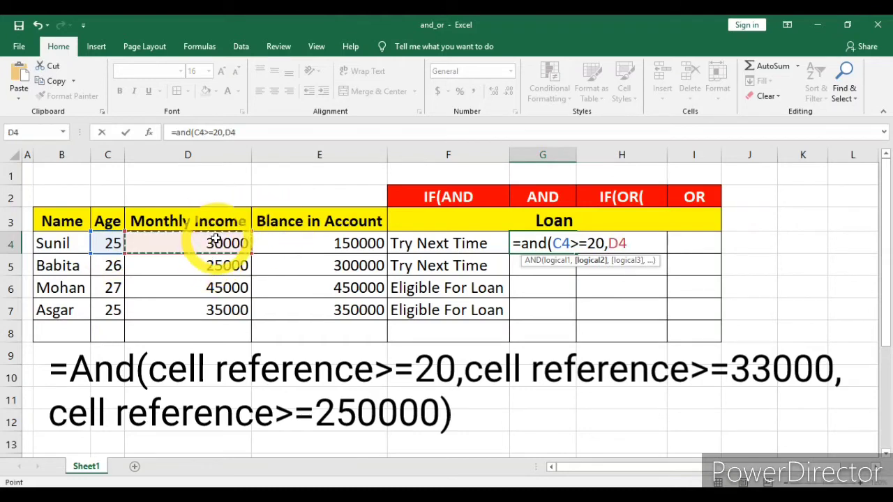
type(">=33000")
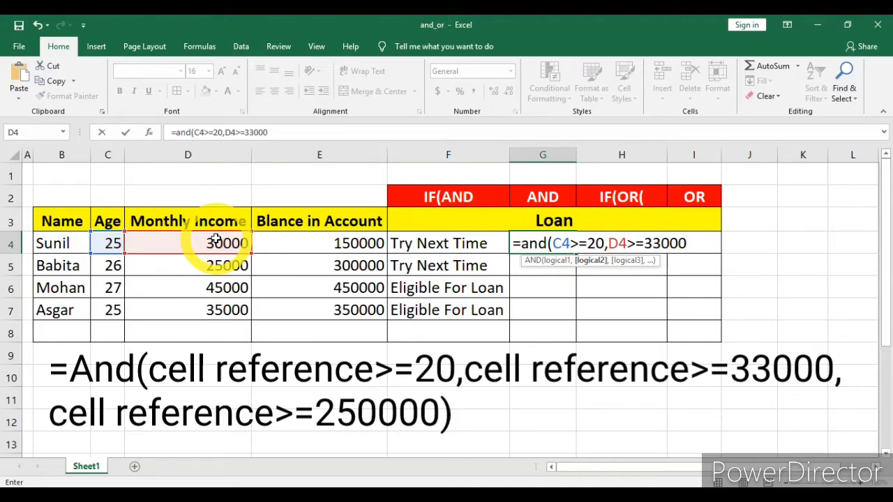
type(",")
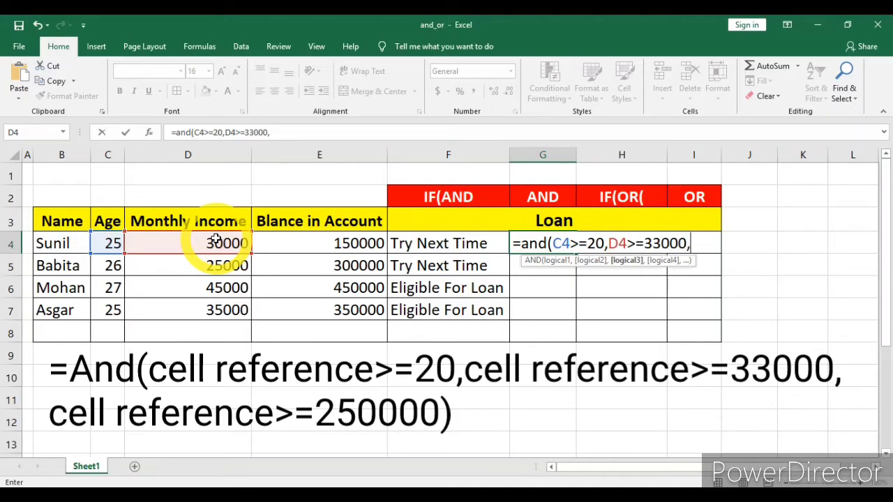
left_click(306, 243)
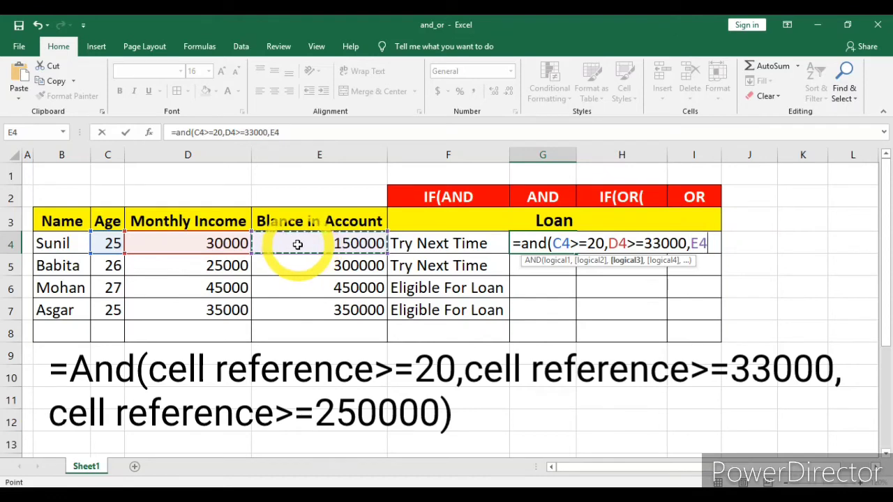
type(">=250000")
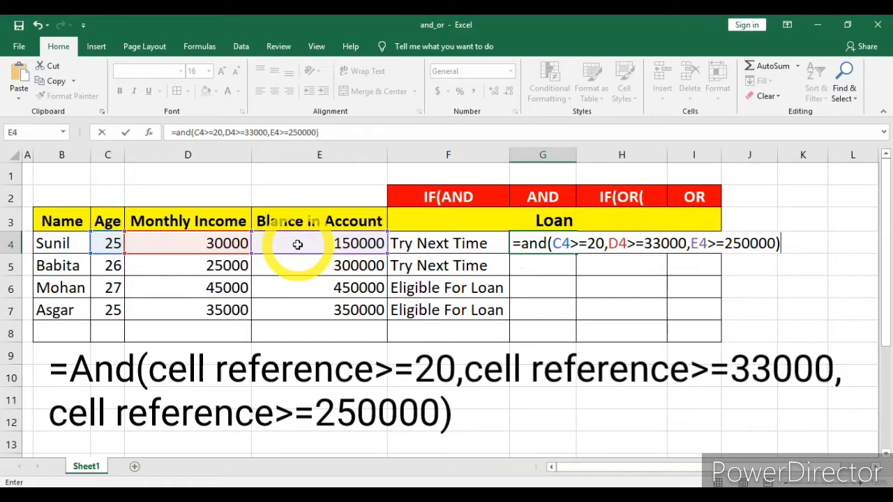
key("Return")
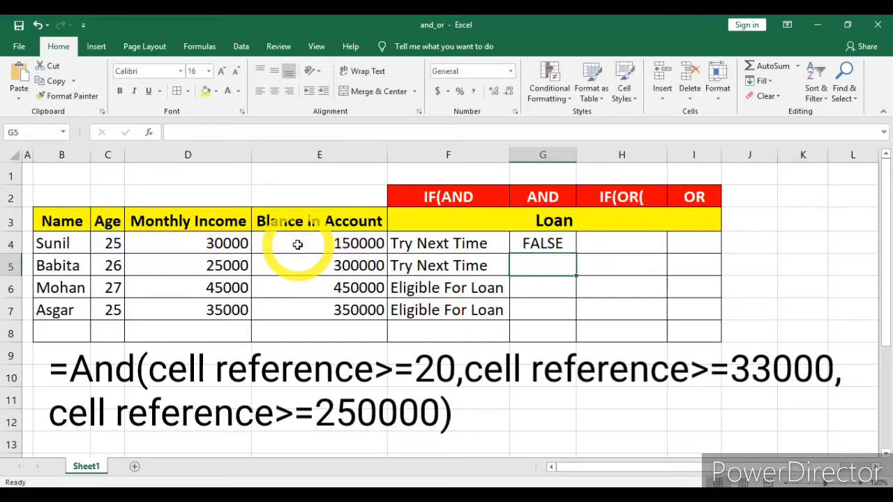
left_click(555, 250)
left_click_drag(577, 254, 574, 316)
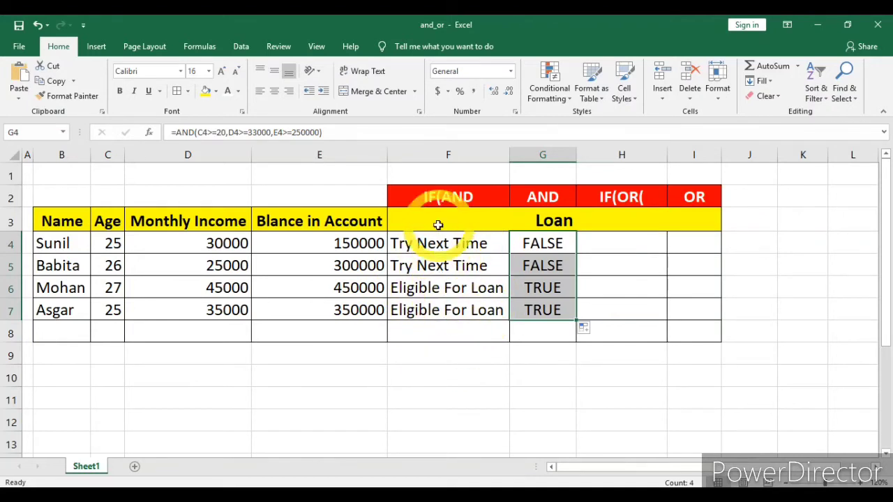
- Begin an IF formula in H4 with a nested OR whose first condition is C4>=20
left_click(601, 243)
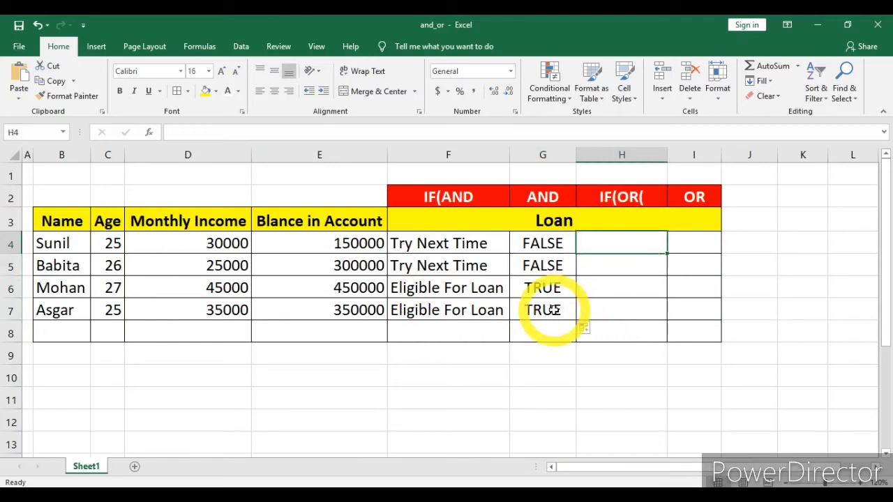
type("=if")
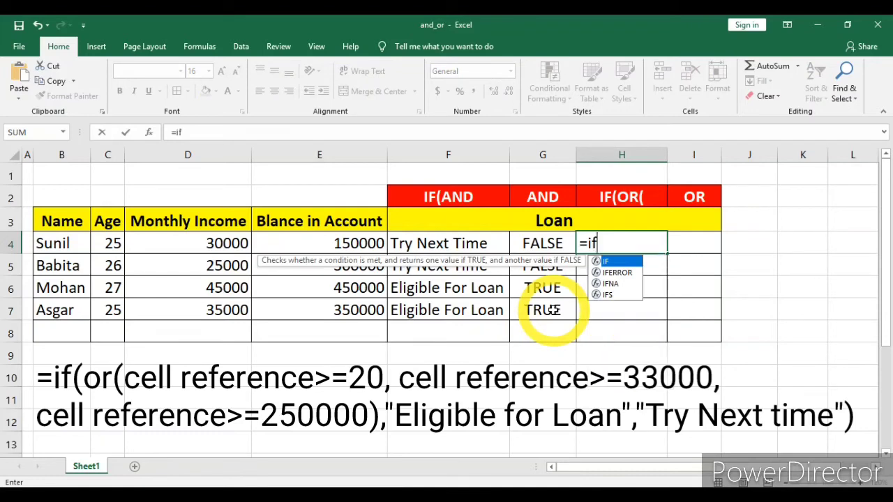
type("(")
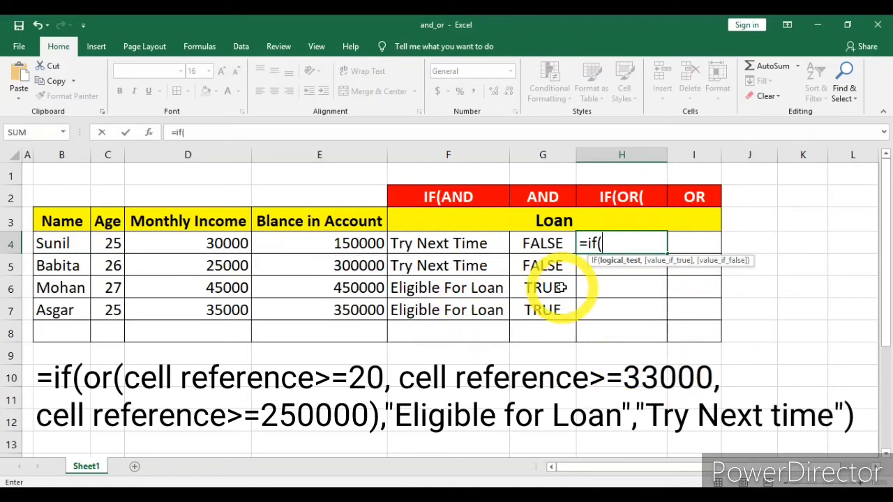
type("or(")
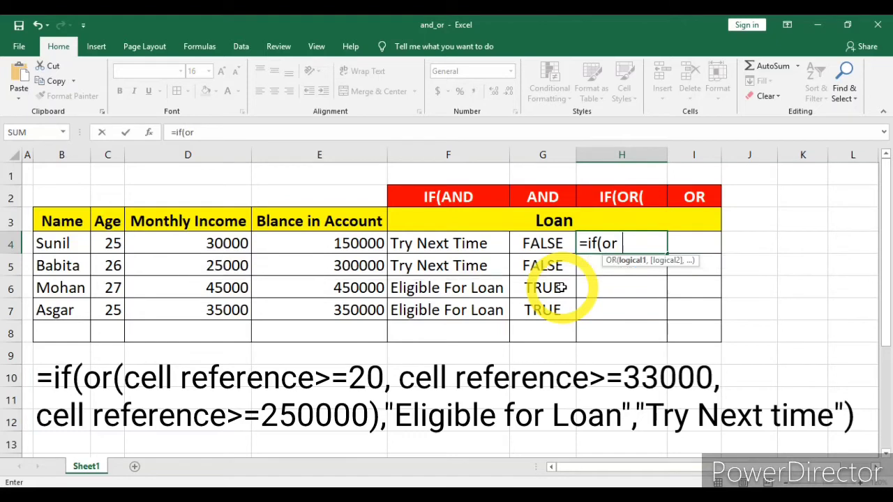
left_click(113, 243)
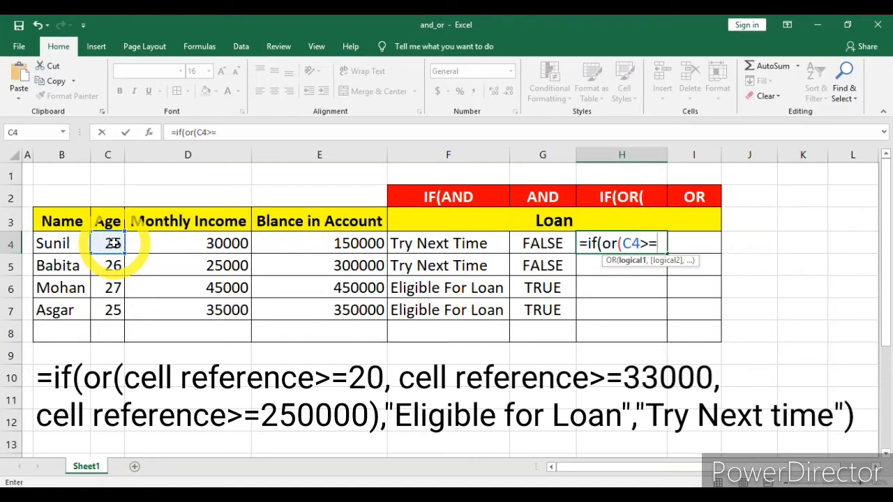
type(">=20,")
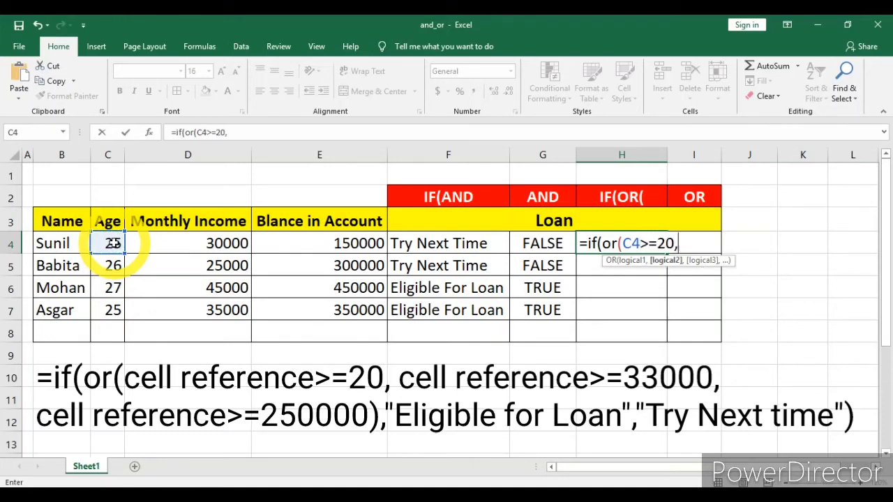
- Add the conditions D4>=33000 and E4>=250000 to the nested OR in H4 and close its parenthesis
left_click(199, 243)
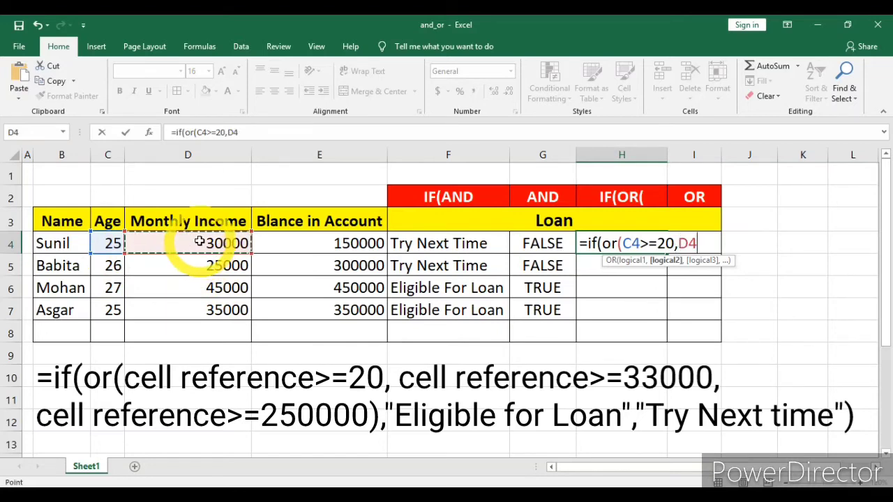
type(">=33000")
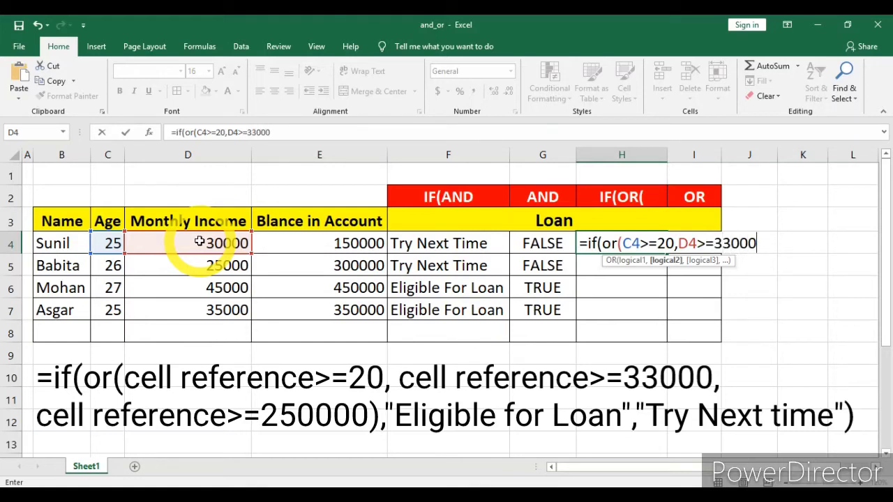
type(",")
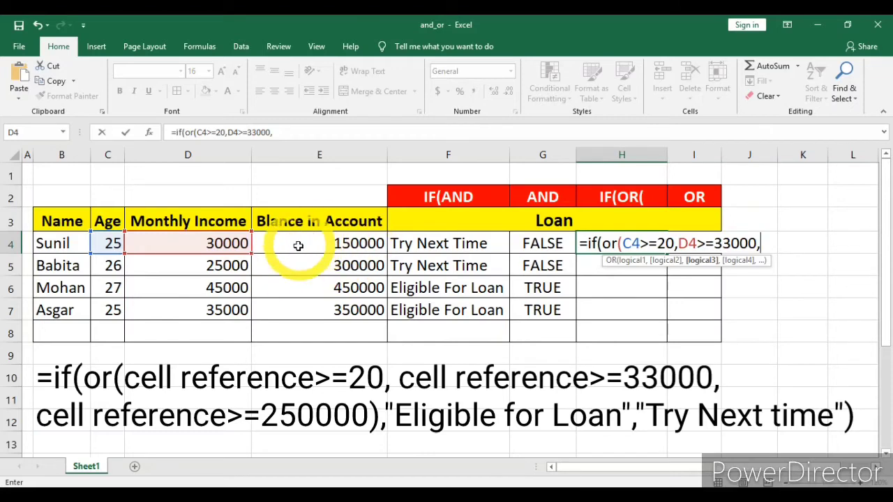
left_click(325, 242)
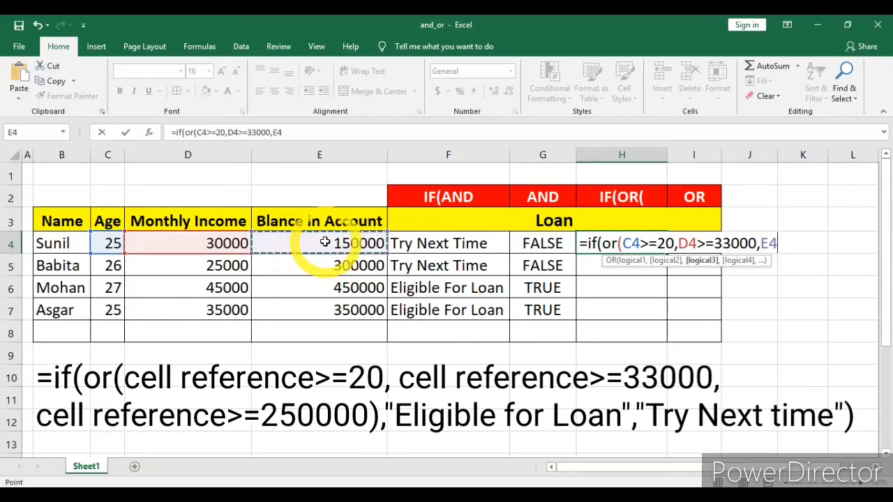
type(">=250000")
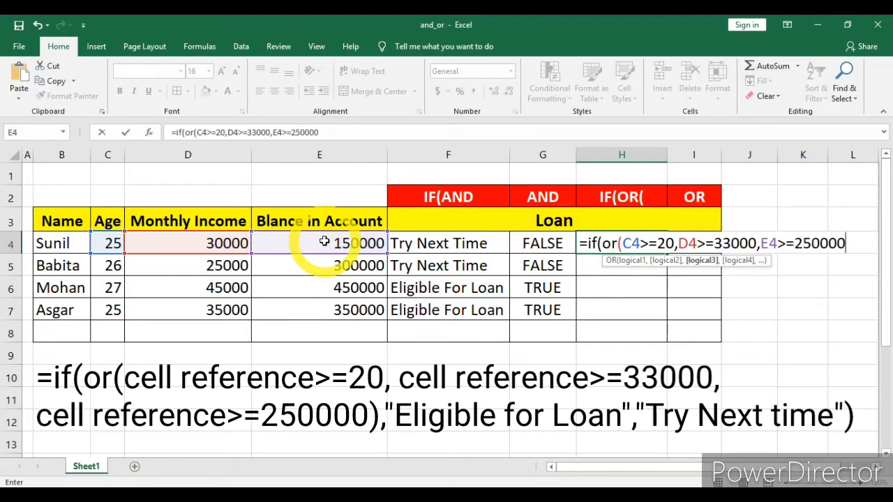
type(")")
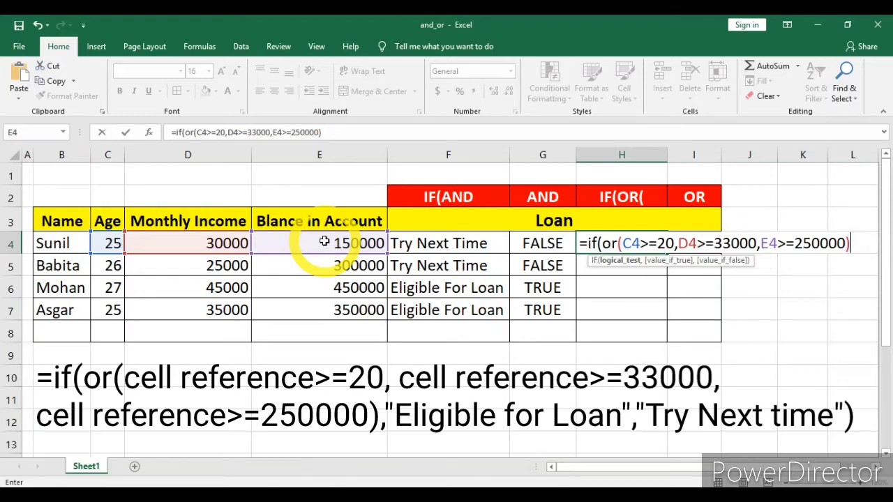
- Complete the H4 formula with "Eligible for loan" as the true result and "Try Next Time" as the false result
type(",")
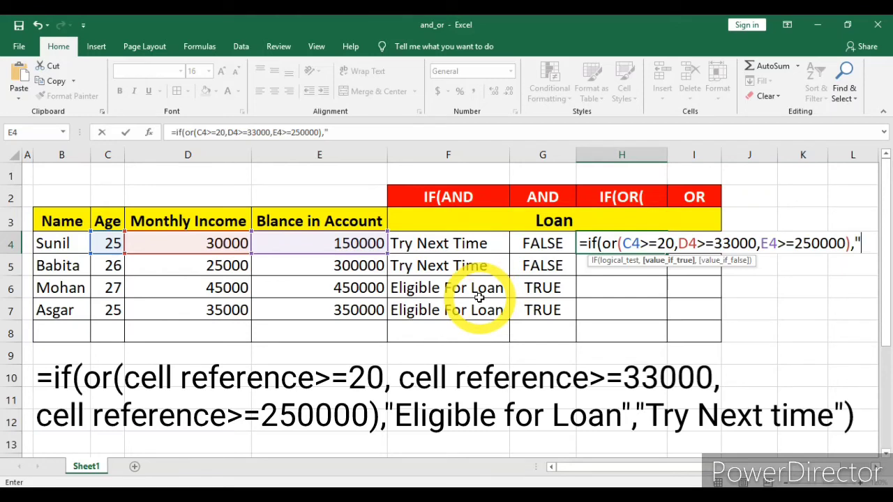
type("gible for loan")
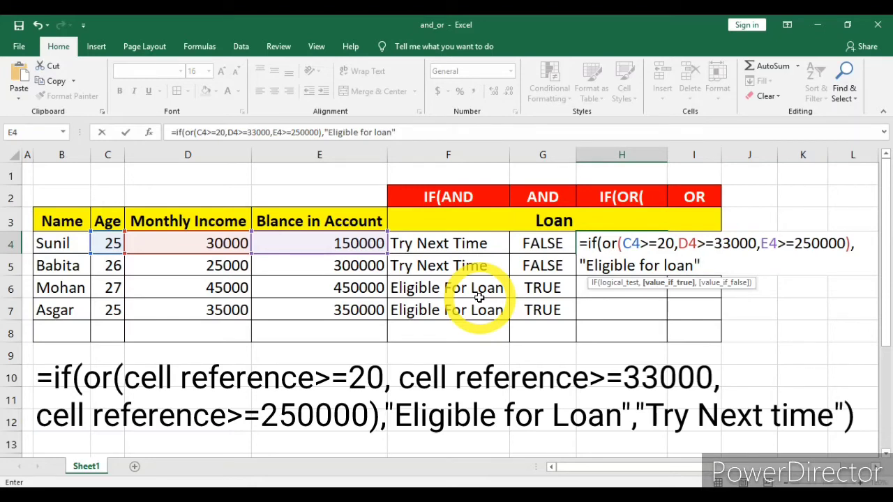
type(",\"Try Next Time\")")
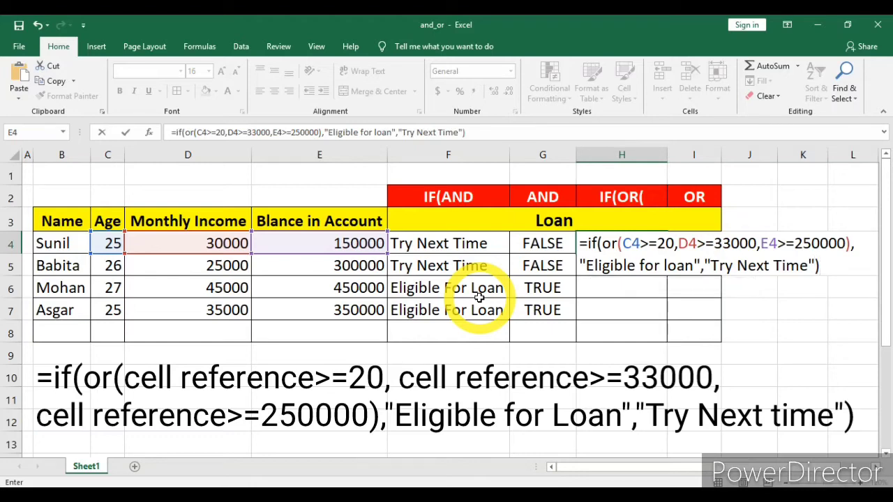
key("Return")
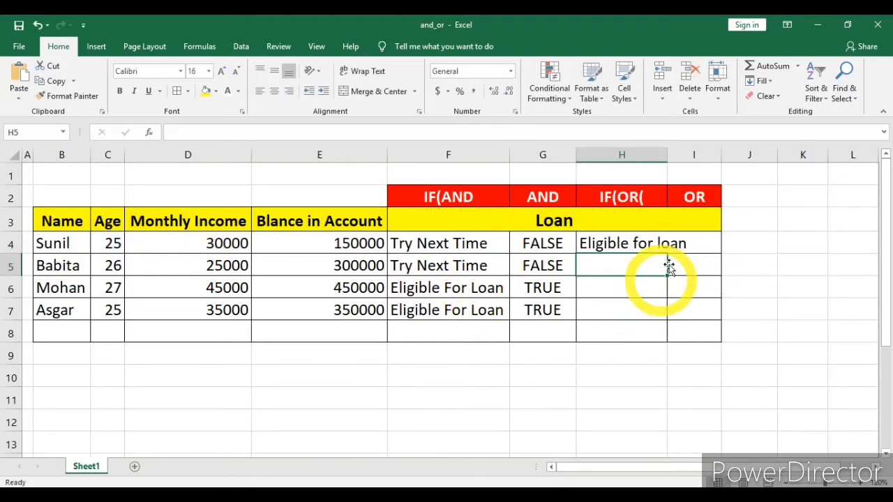
- Autofit column H to its contents and fill the H4 formula down through H7
double_click(667, 155)
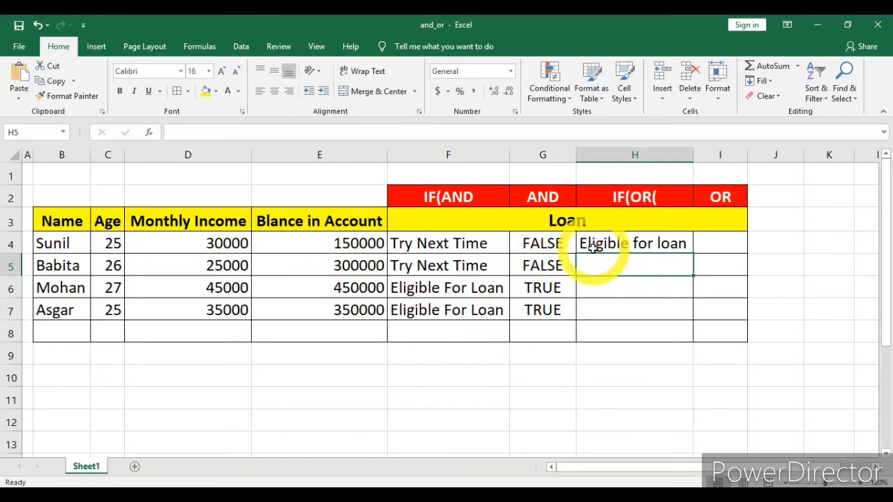
left_click(645, 243)
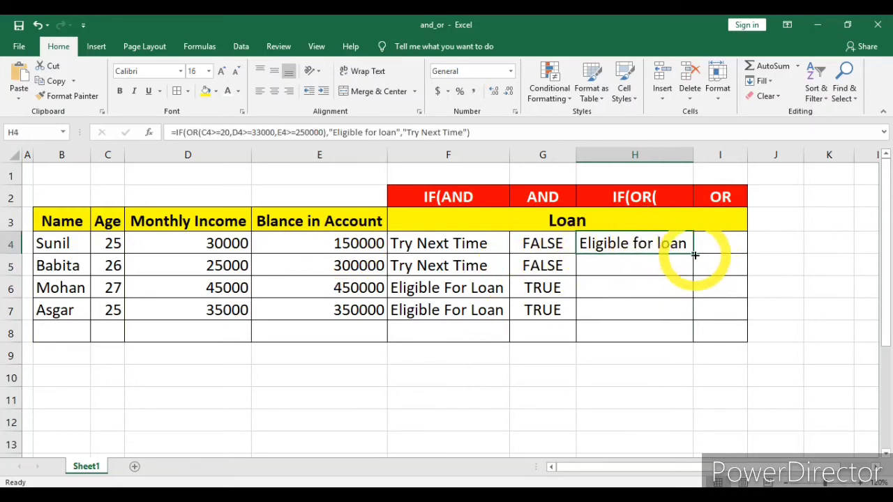
left_click_drag(694, 255, 687, 318)
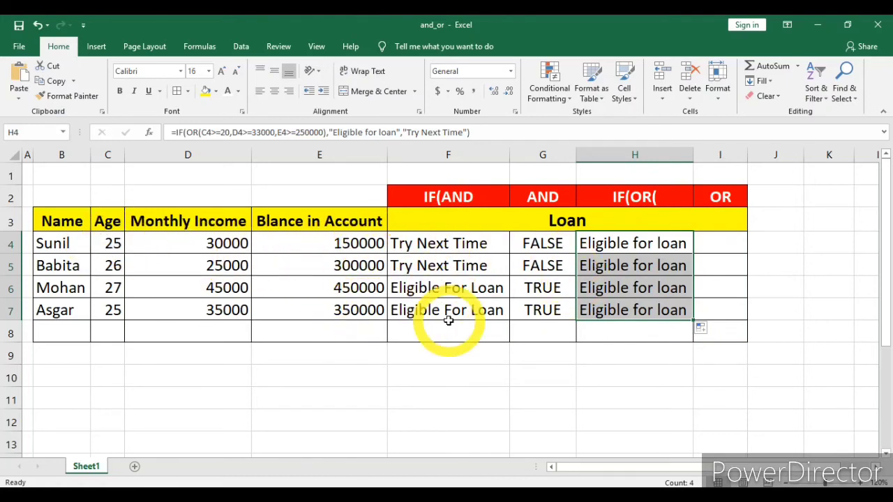
- Enter =OR(C4>=20,D4>=33000,E4>=250000) in I4 and fill the formula down through I7
left_click(715, 240)
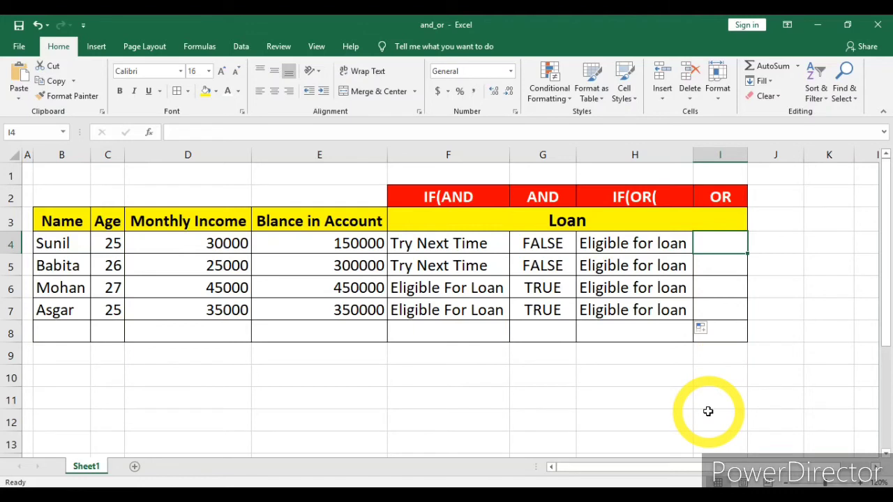
type("=")
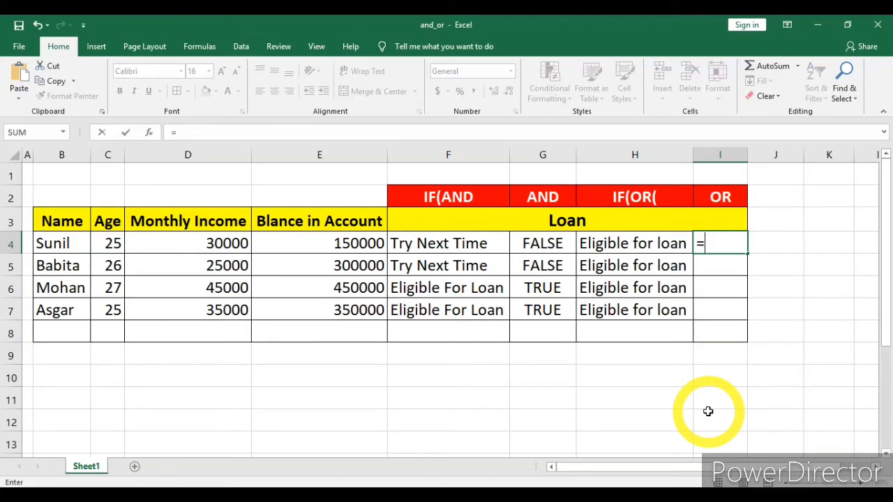
type("or")
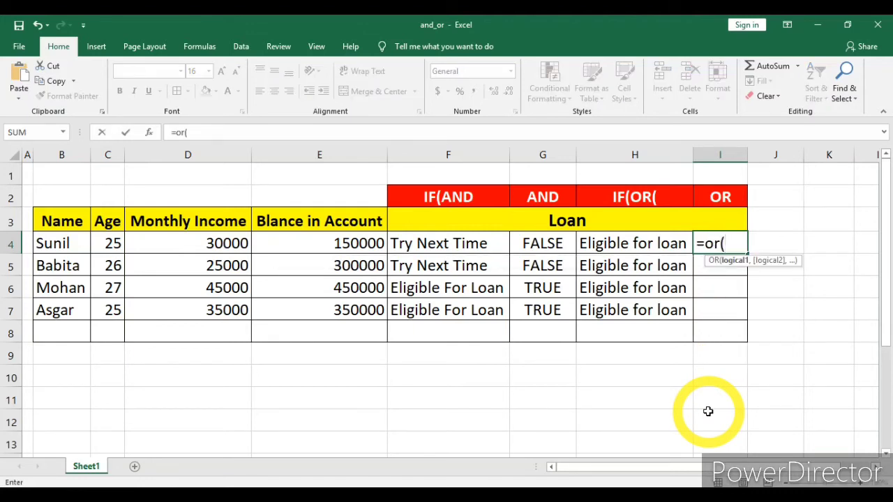
left_click(111, 242)
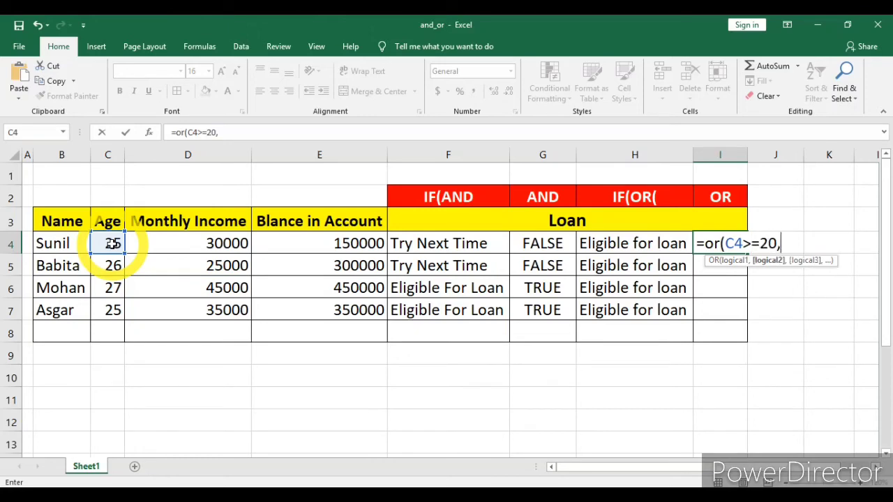
left_click(210, 242)
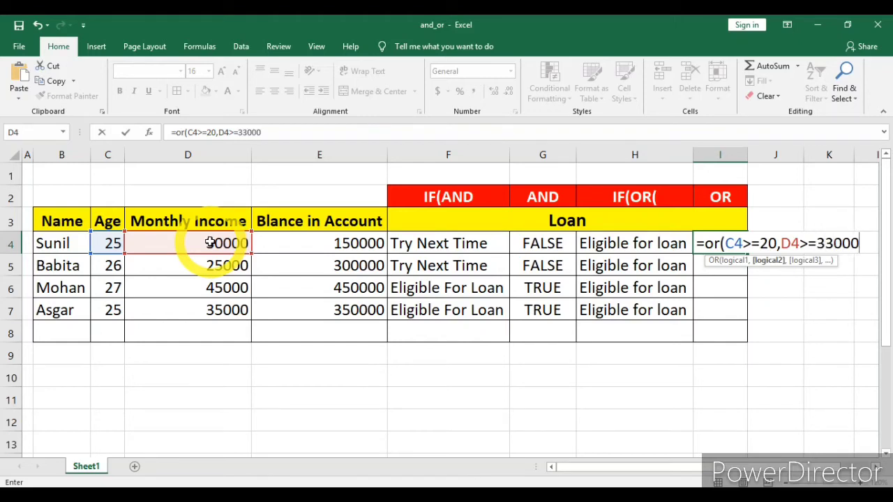
left_click(322, 244)
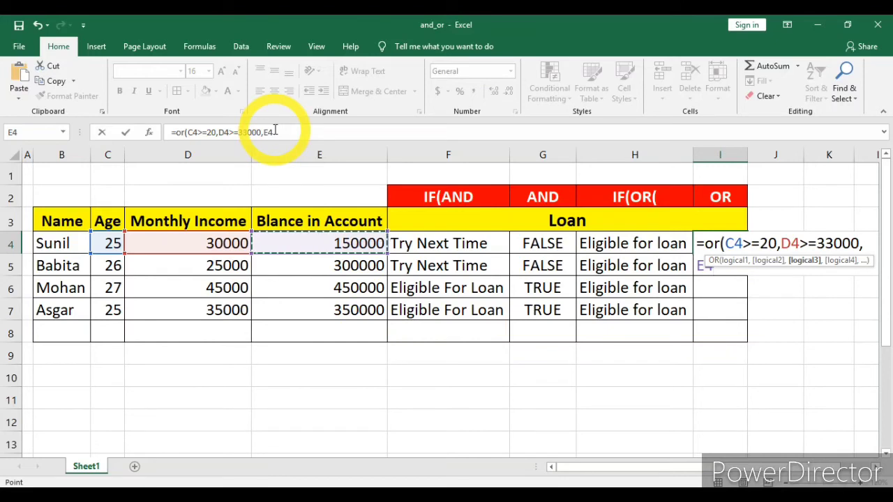
type(">=250000")
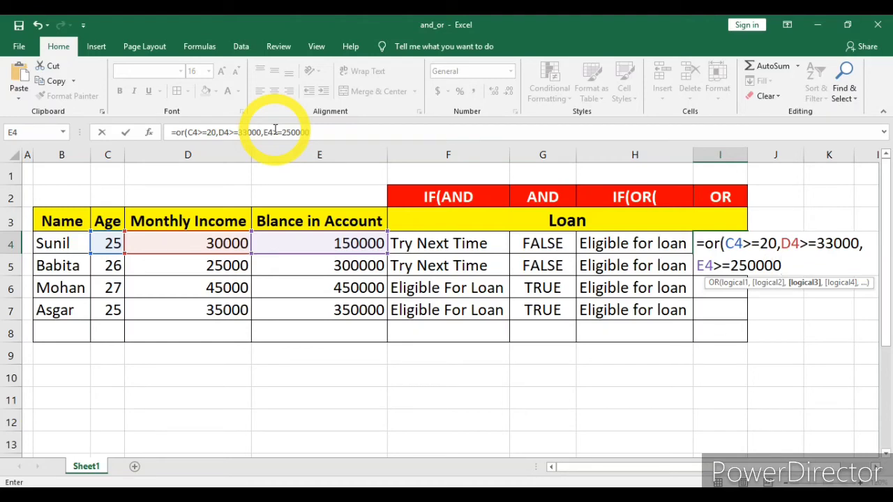
type(")")
key("Return")
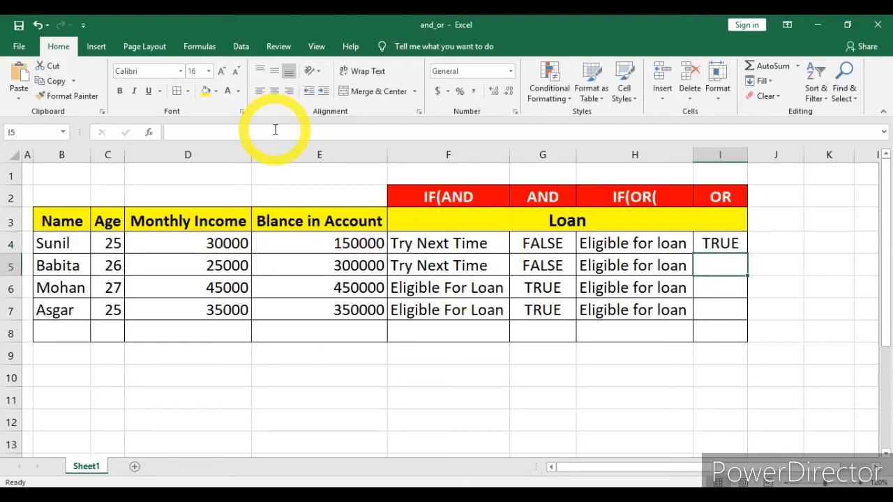
left_click(736, 244)
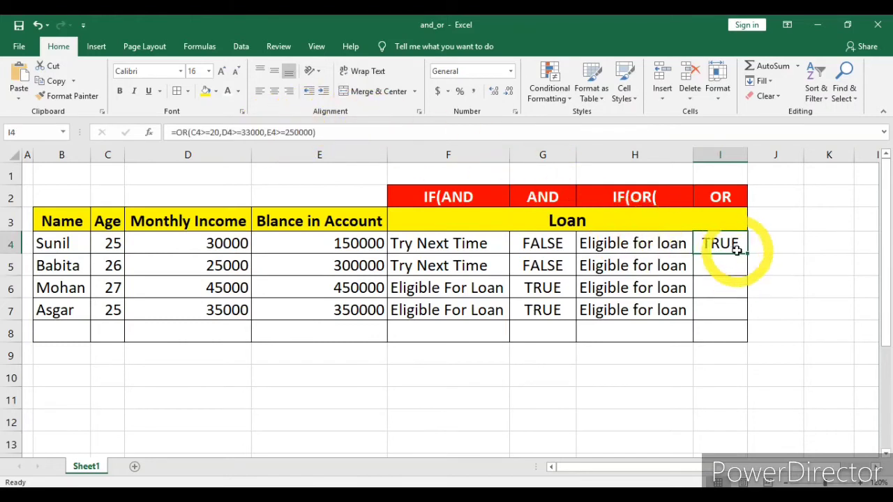
left_click_drag(745, 253, 741, 319)
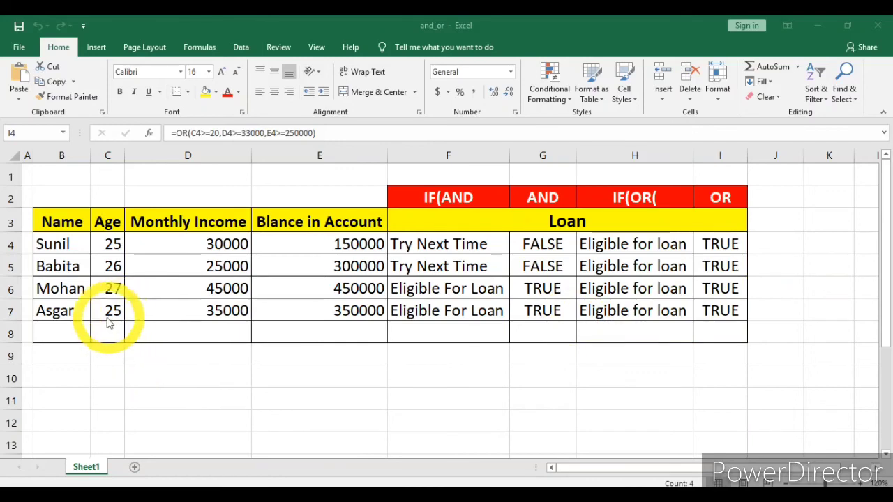
- Set the age in C6 to 20 to test the formulas
left_click(112, 287)
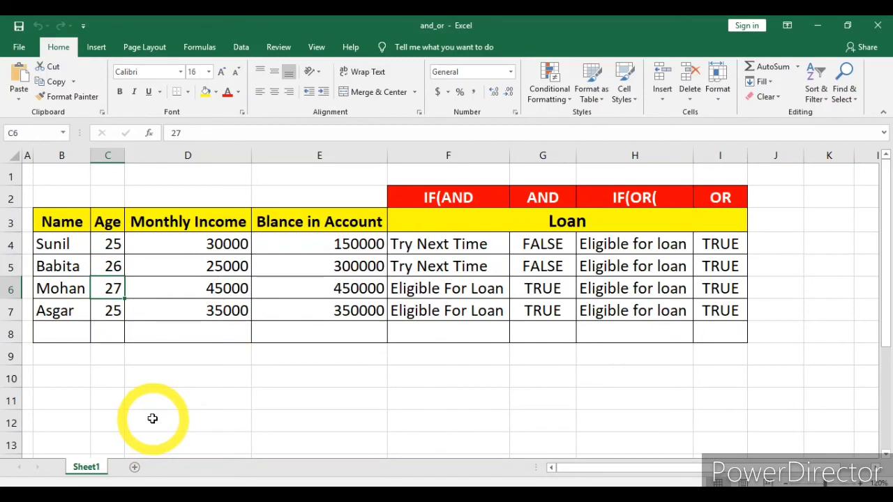
type("20")
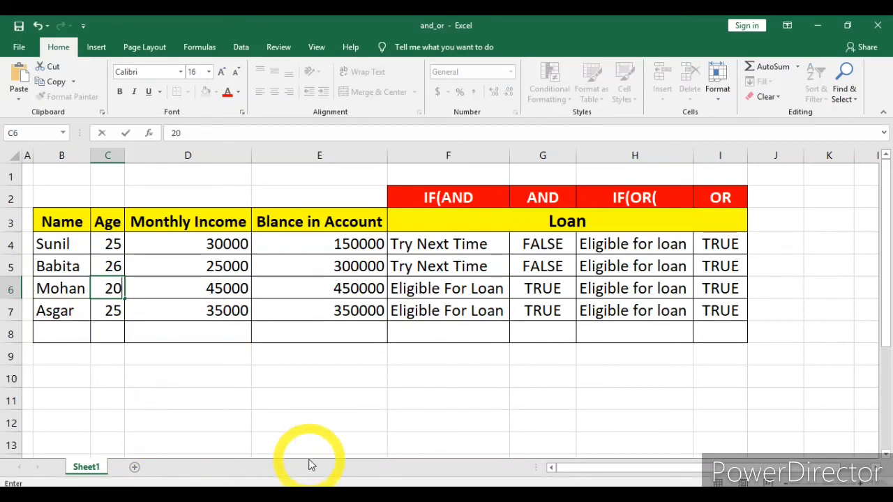
left_click(311, 392)
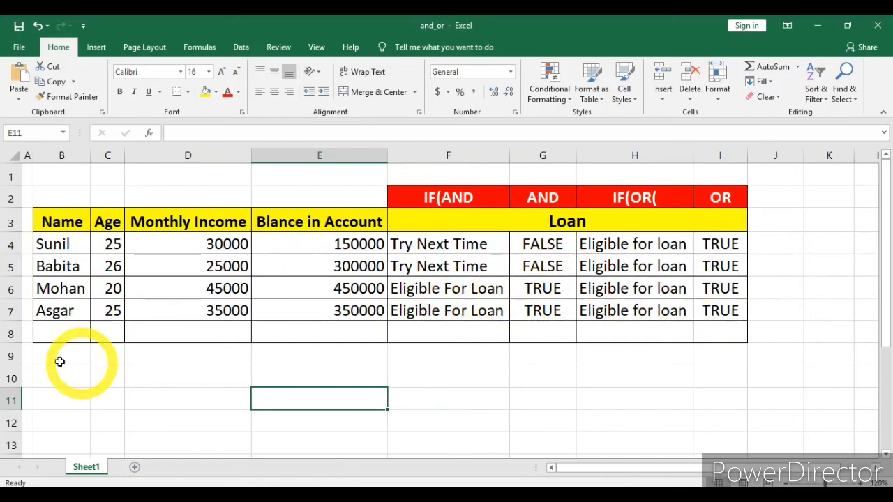
- Change the age in C6 to 15 to test the age condition
left_click(106, 292)
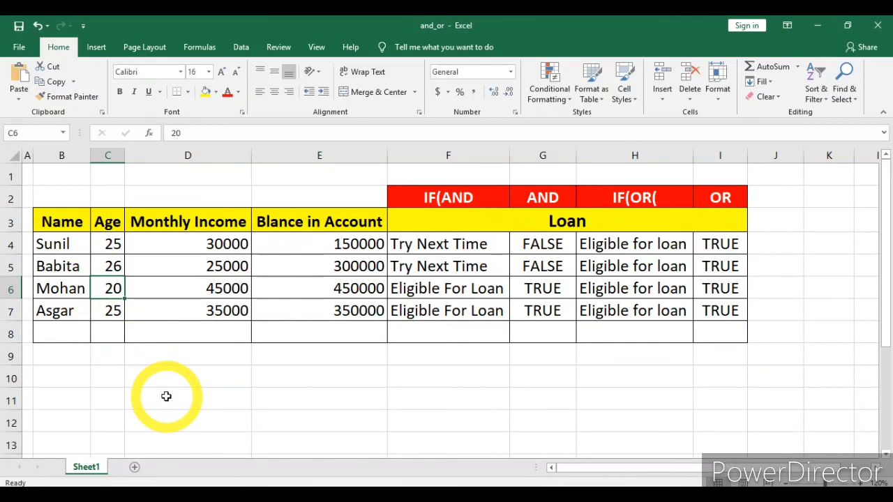
type("15")
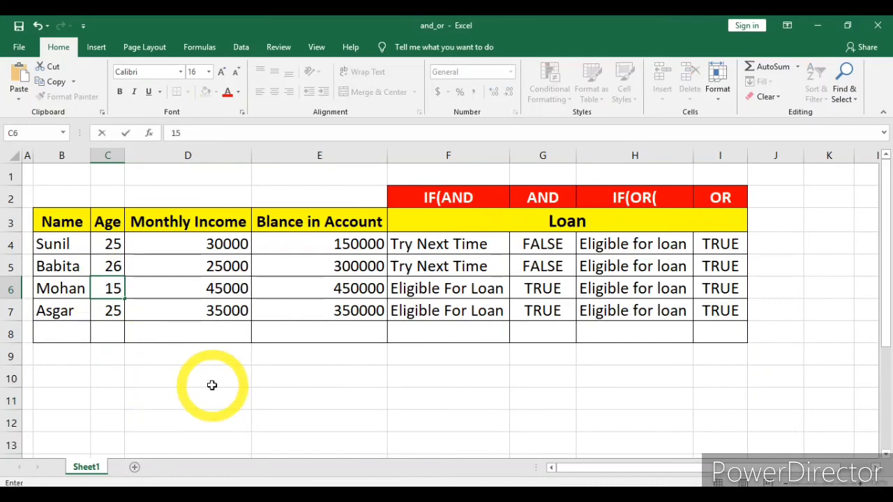
left_click(216, 380)
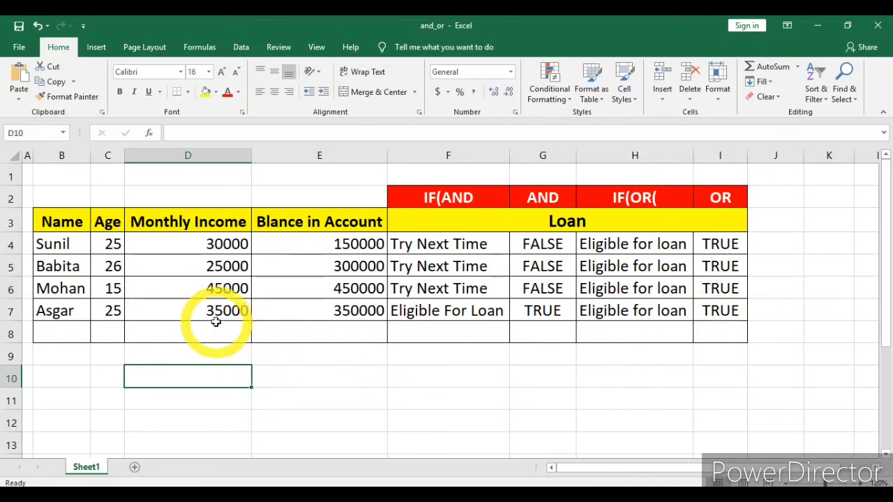
- Set the account balance in E7 to 120000 to test the balance condition
left_click(108, 311)
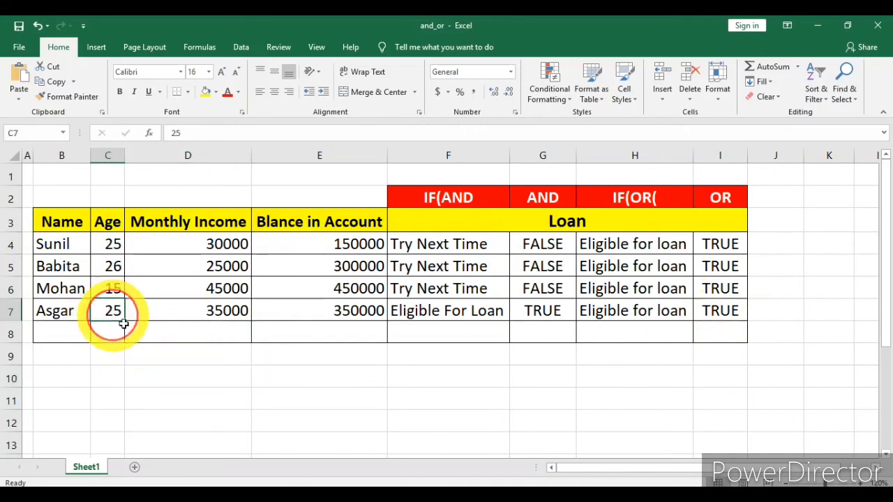
left_click(323, 310)
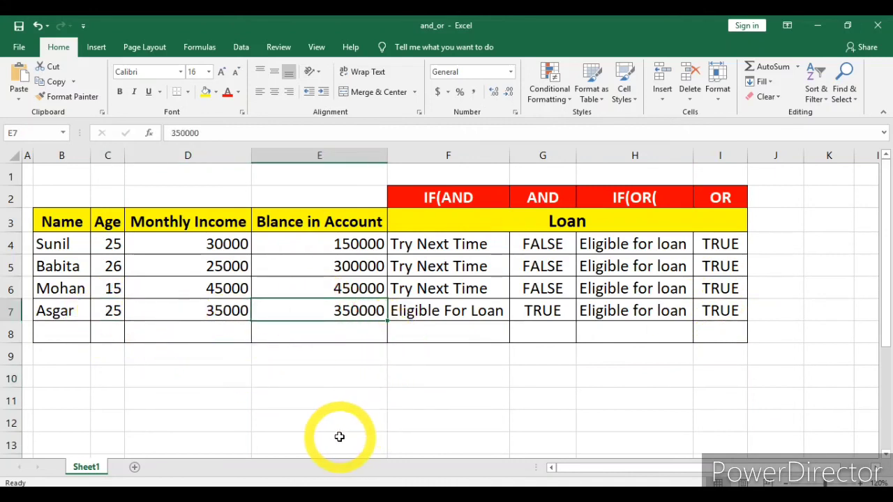
type("1200")
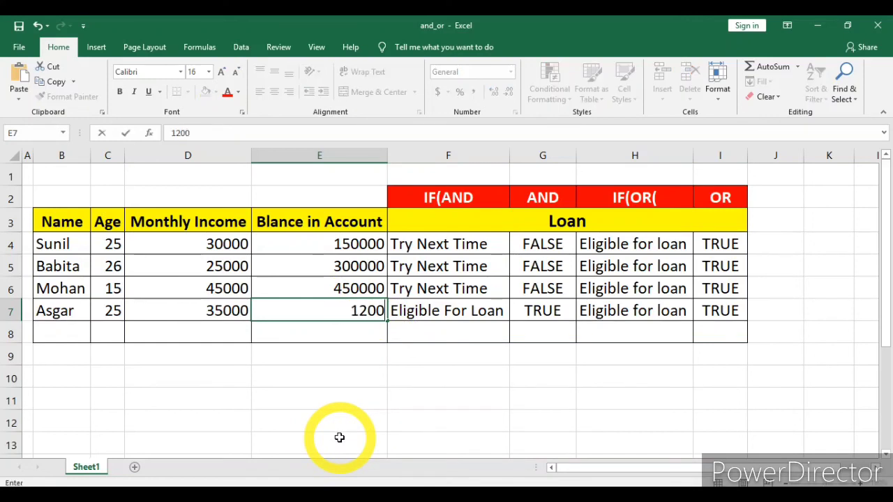
type("00")
left_click(450, 382)
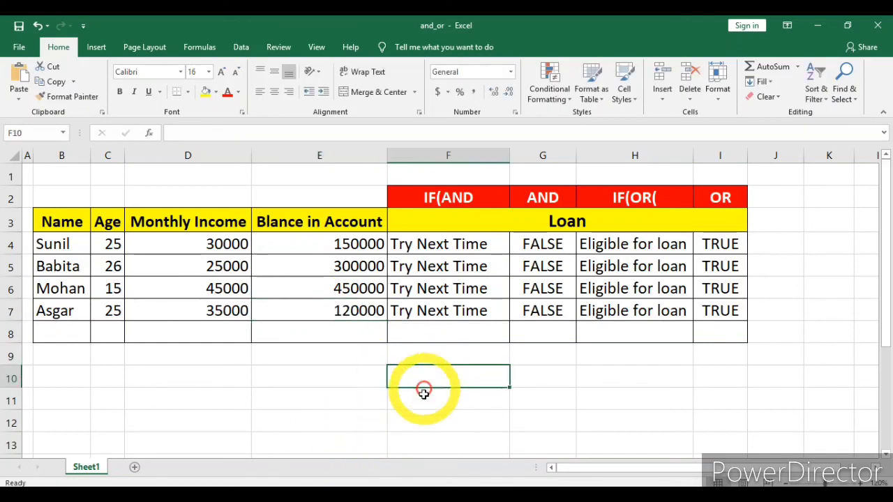